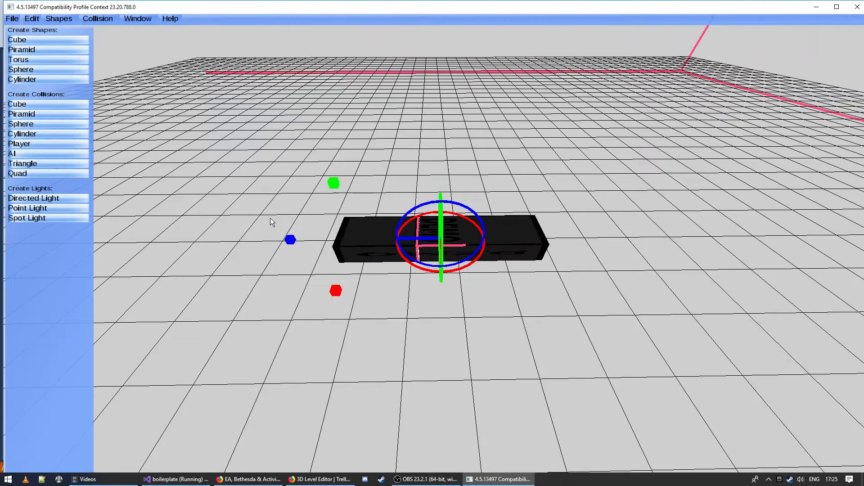
Stretch the selected demo block along the X axis to form a wide floor slab.
right_click_drag(110, 198, 441, 284)
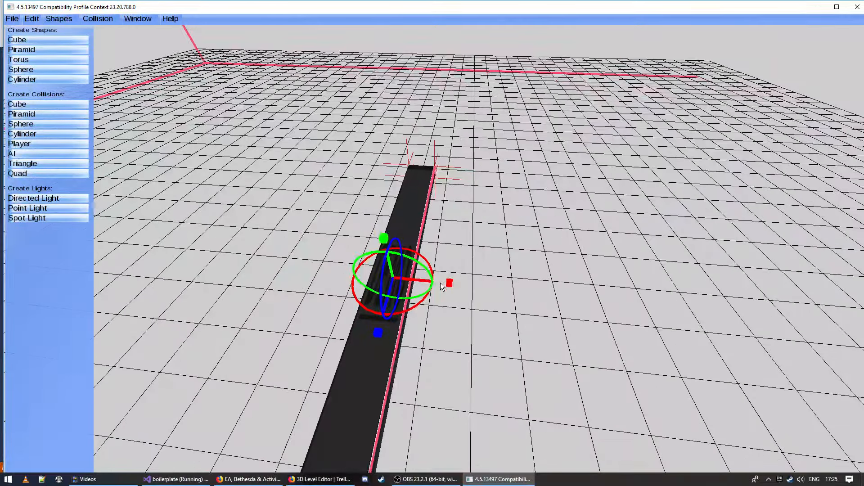
left_click_drag(450, 286, 738, 305)
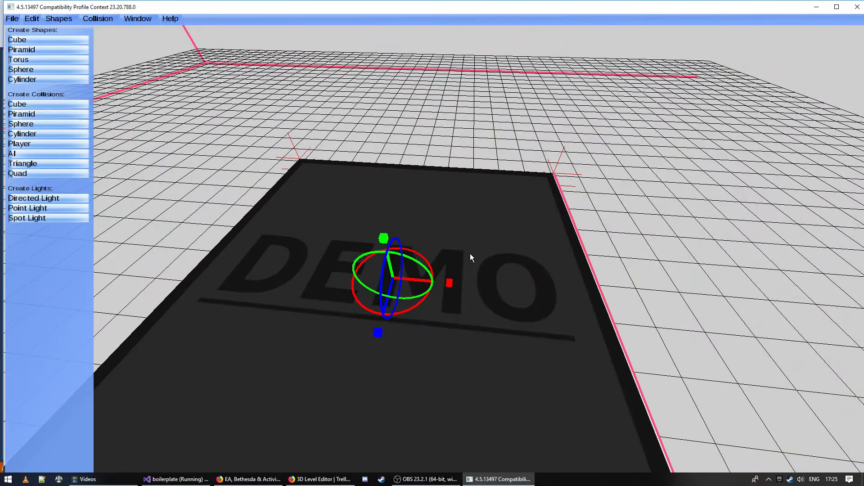
Create a cube collision and position it at the middle of the demo floor slab.
left_click(60, 106)
left_click(377, 261)
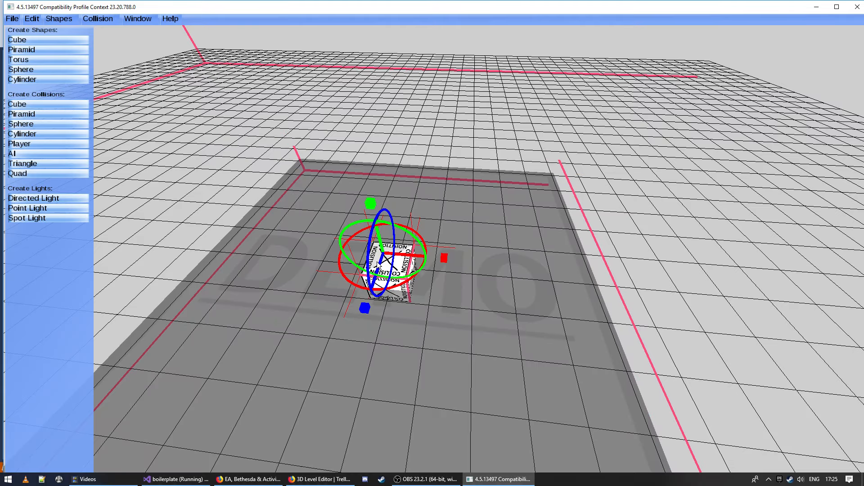
left_click(394, 269, "shift")
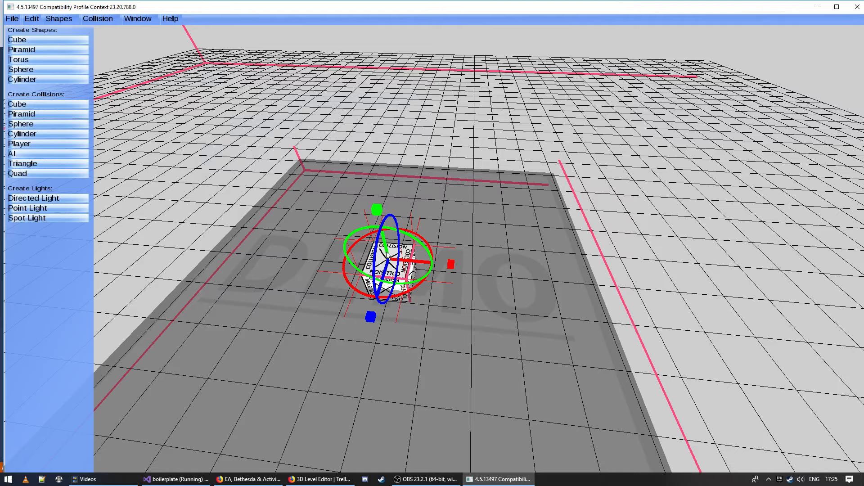
left_click_drag(387, 252, 389, 259)
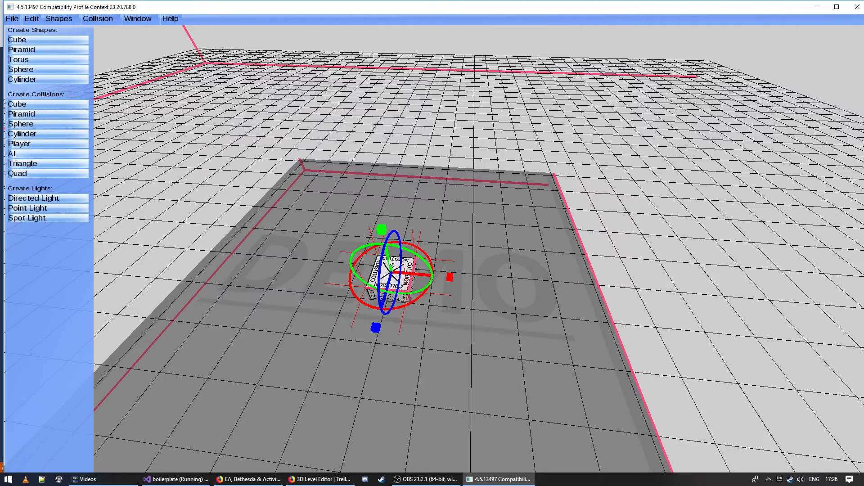
Stretch the collision cube along its horizontal axes until it covers the whole floor slab.
left_click(402, 292, "shift")
left_click_drag(451, 287, 679, 303)
middle_click_drag(432, 251, 435, 253)
left_click_drag(423, 266, 240, 286)
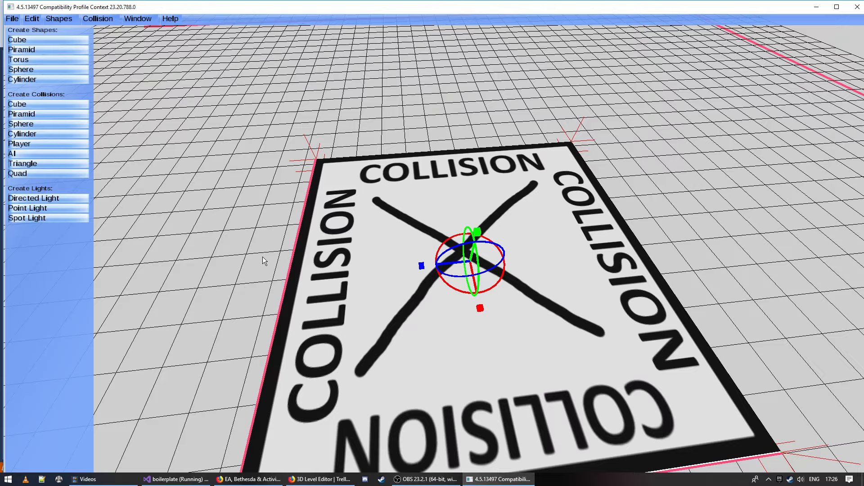
Create a cube shape at the edge of the floor slab and move it down along the Y axis.
key("c")
middle_click_drag(278, 232, 432, 252)
key("w")
left_click(59, 41)
key("s")
left_click(418, 261)
key("w")
key("d")
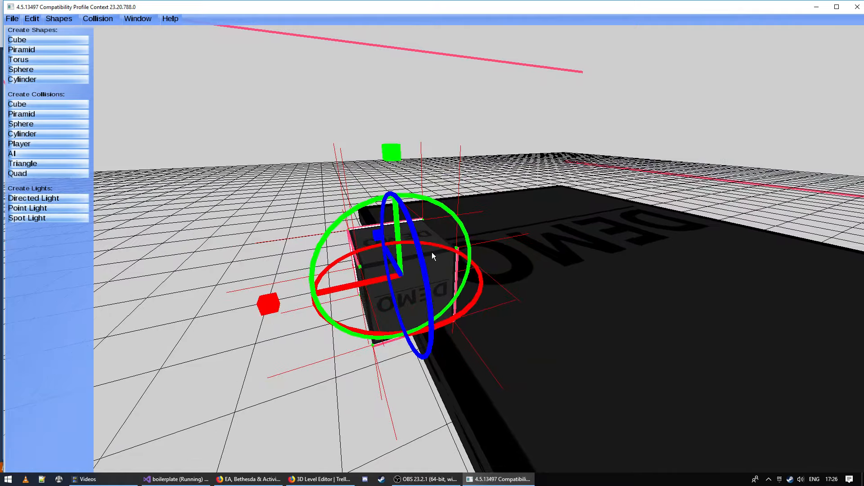
left_click_drag(398, 235, 401, 283)
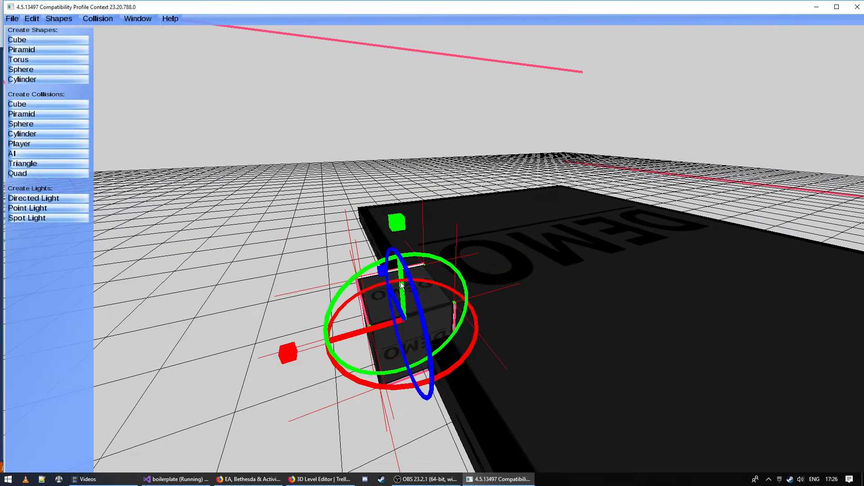
Pull the new cube's outer face away from the floor slab along the X axis to lengthen it.
key("a")
middle_click_drag(401, 283, 436, 253)
left_click(490, 314)
left_click(485, 311)
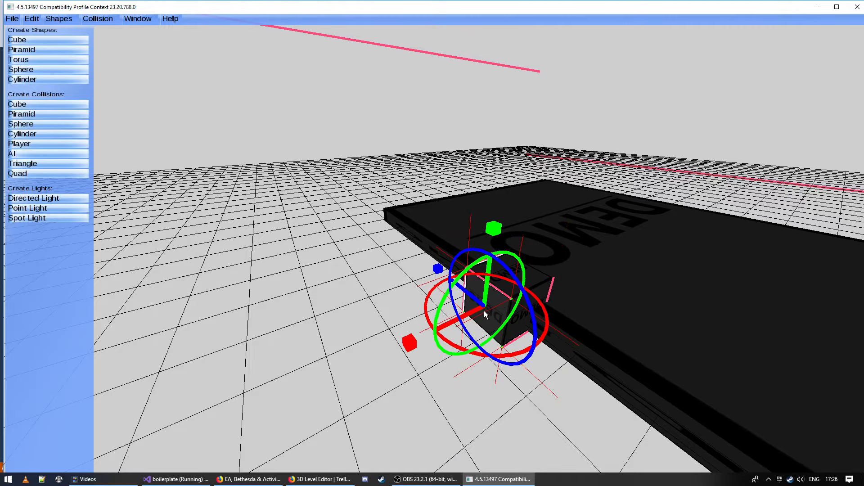
key("s")
key("d")
middle_click_drag(485, 311, 457, 296)
left_click(457, 297)
left_click_drag(452, 295, 286, 342)
Lower the top of the lengthened block along the Y axis toward the floor slab's height.
key("d")
middle_click_drag(286, 342, 396, 247)
key("w")
left_click(446, 273)
key("d")
left_click_drag(391, 249, 396, 292)
key("w")
key("a")
middle_click_drag(397, 293, 427, 256)
Raise the outer end of the lengthened block along the Y axis to form a ramp.
key("w")
key("s")
left_click(463, 229)
key("d")
key("s")
key("w")
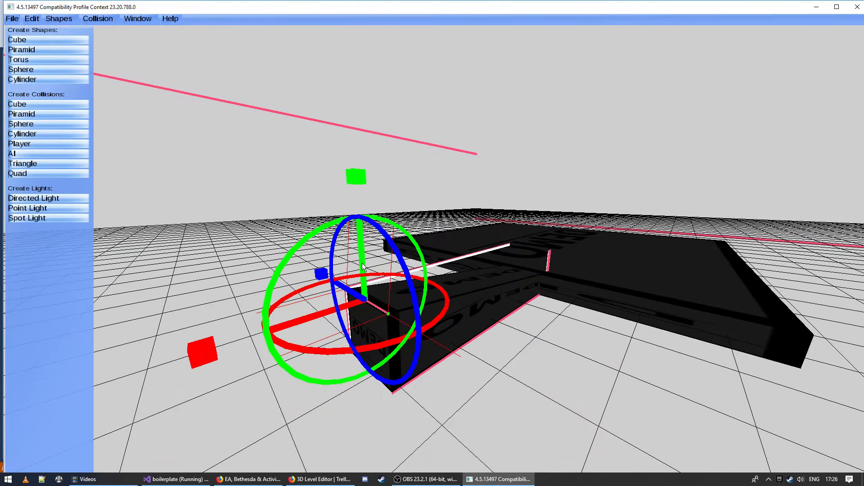
left_click_drag(363, 263, 323, 145)
Widen the ramp by pulling its side face outward along the Z axis.
key("a")
middle_click_drag(324, 145, 440, 250)
key("a")
left_click(448, 258)
key("d")
key("s")
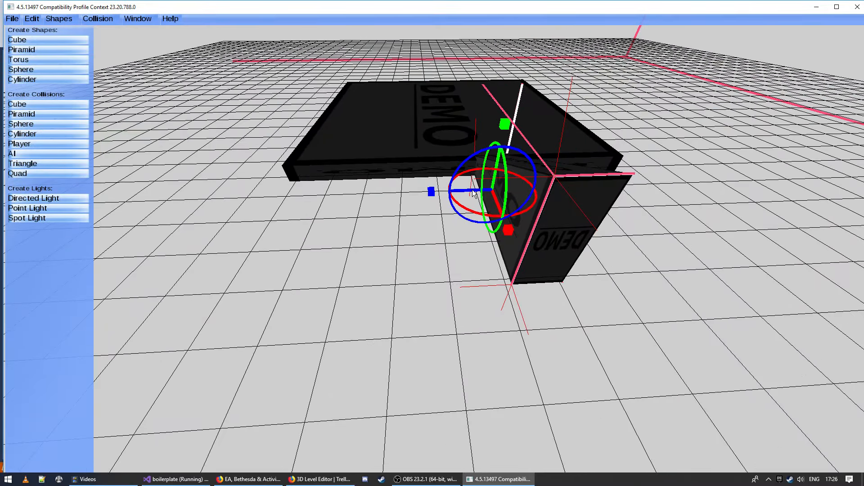
left_click_drag(472, 190, 396, 199)
key("s")
middle_click_drag(396, 199, 436, 253)
Create a pyramid collision and move it over the floor slab.
key("d")
key("w")
key("d")
key("a")
key("s")
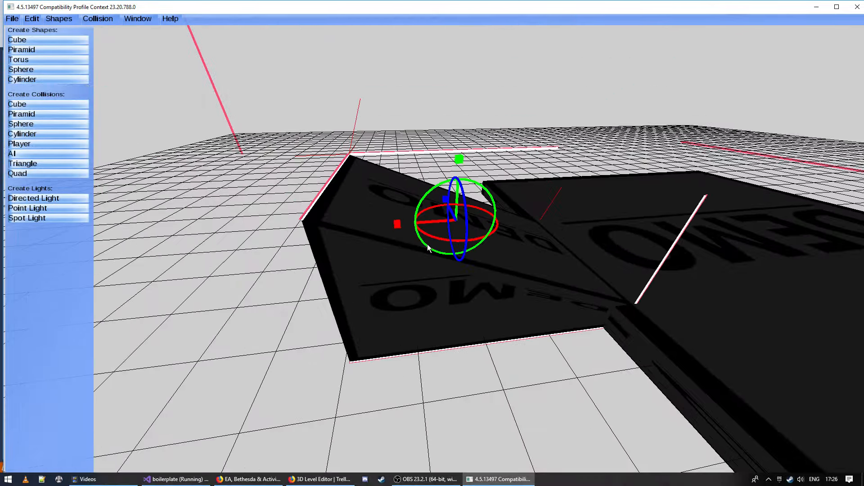
left_click(381, 231)
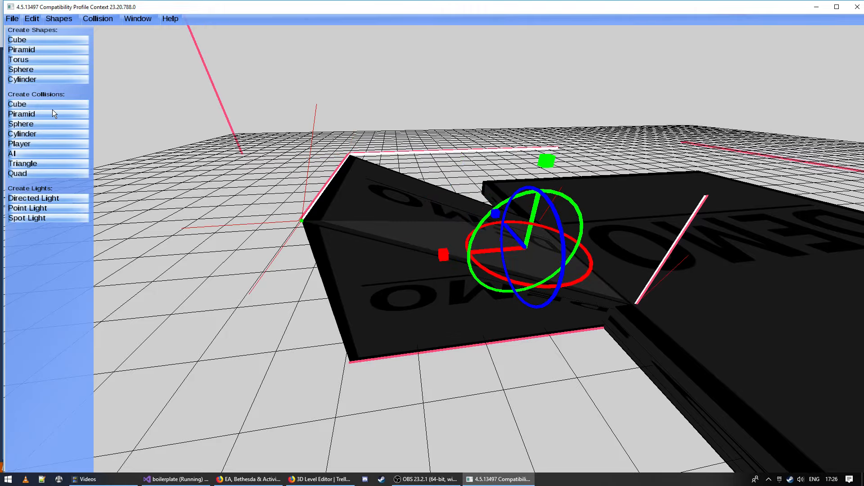
key("w")
middle_click_drag(501, 239, 436, 252)
left_click(492, 228)
key("s")
left_click_drag(432, 250, 640, 245)
middle_click_drag(639, 246, 434, 253)
Move the collision pyramid along the X axis toward the middle of the floor slab.
key("d")
key("w")
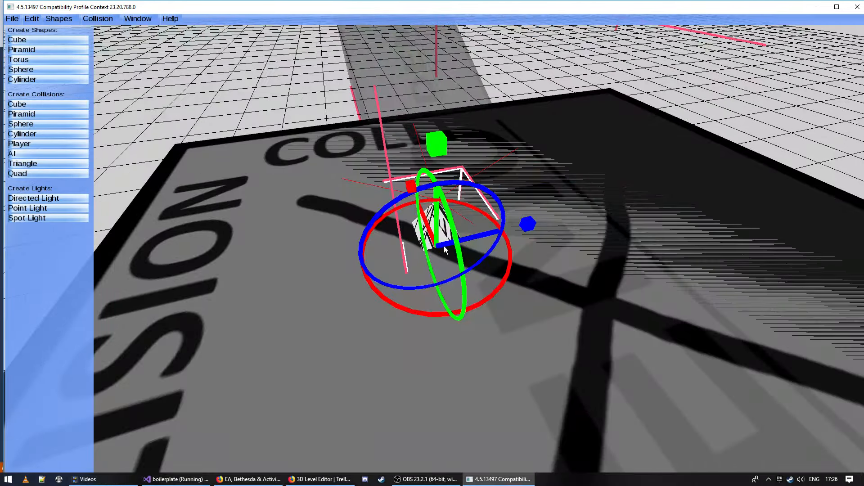
left_click_drag(431, 234, 484, 343)
key("s")
middle_click_drag(484, 342, 415, 277)
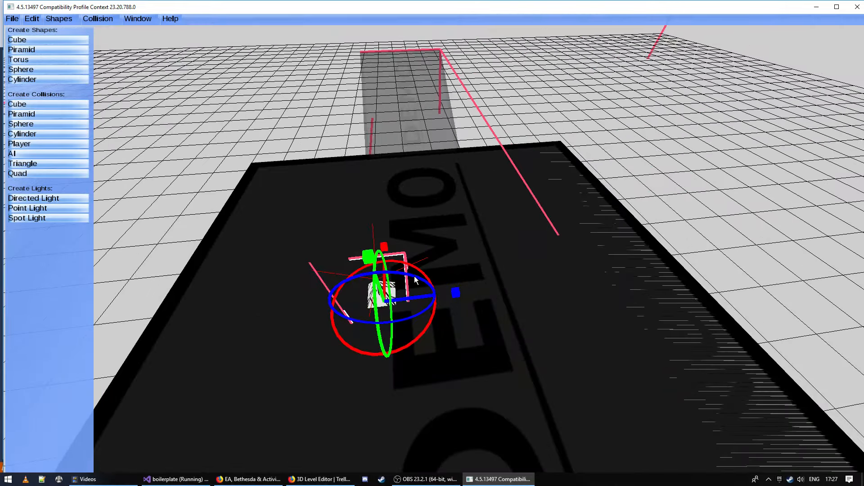
Enlarge the collision pyramid's base along the Z and X axes.
left_click_drag(455, 295, 508, 287)
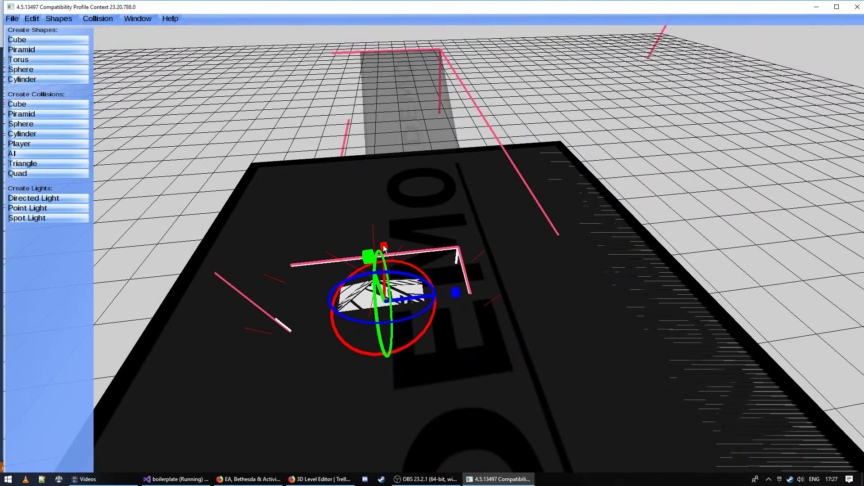
left_click_drag(384, 248, 381, 224)
middle_click_drag(381, 224, 433, 251)
key("w")
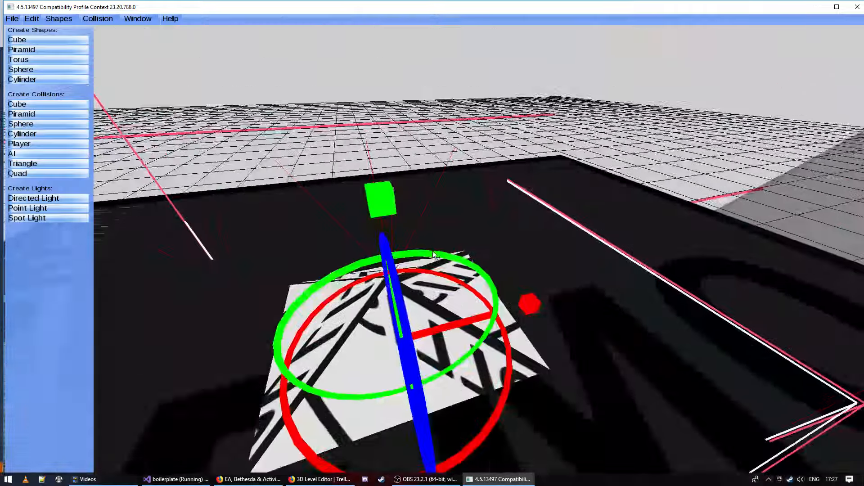
Adjust the collision pyramid's height along the Y axis.
mouse_move(388, 204)
left_mouse_down()
mouse_move(374, 165)
mouse_move(380, 205)
left_mouse_up()
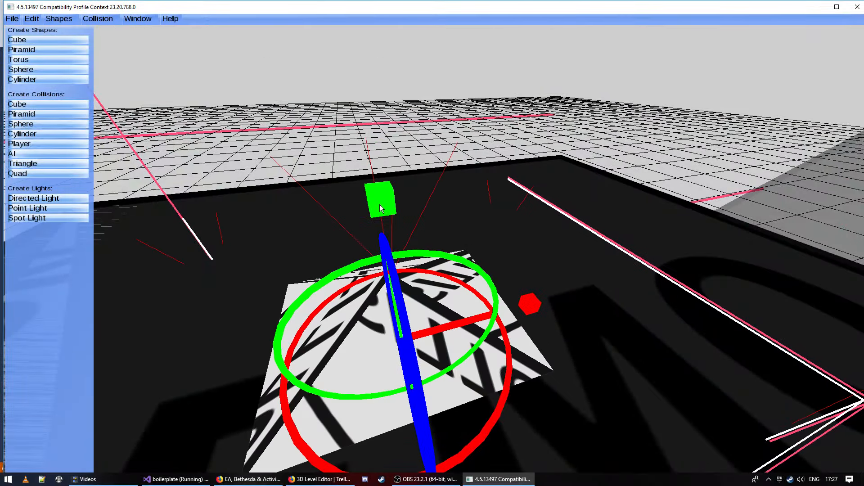
key("s")
middle_click_drag(379, 204, 397, 223)
key("w")
left_click_drag(353, 226, 340, 142)
key("s")
middle_click_drag(339, 142, 451, 256)
Add a pyramid shape and lower it onto the floor slab beside the collision pyramid.
left_click(410, 247)
key("w")
key("s")
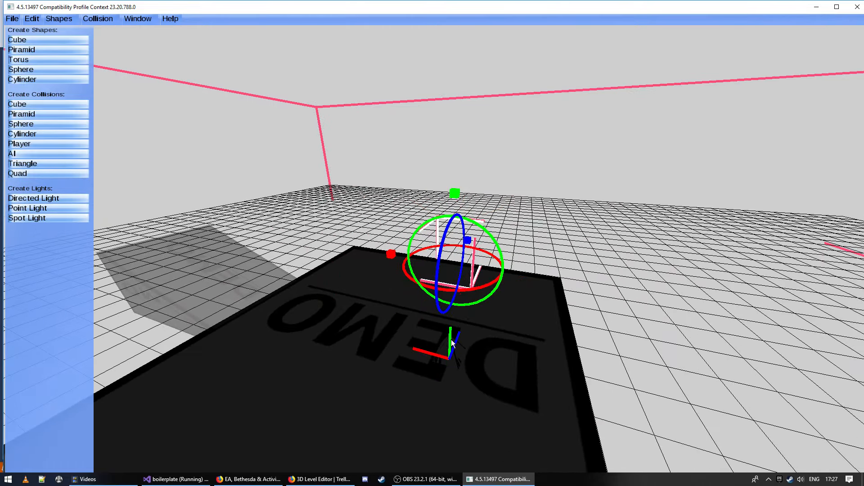
left_click(452, 342)
left_click_drag(390, 336, 381, 334)
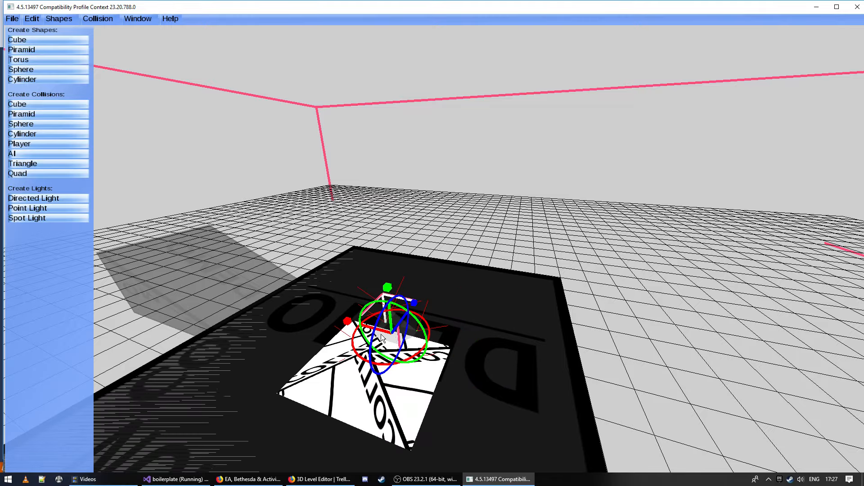
key("w")
middle_click_drag(381, 334, 436, 253)
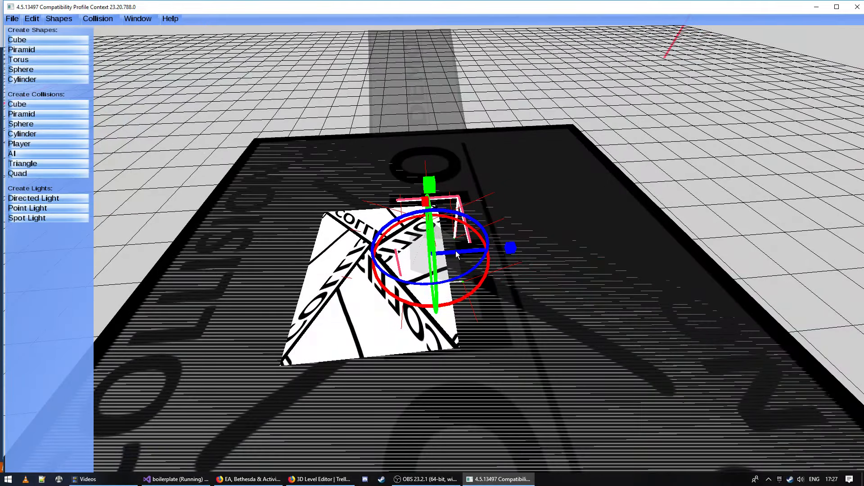
Move the demo pyramid along the horizontal axes to the centre of the collision pyramid.
left_click_drag(456, 250, 401, 252)
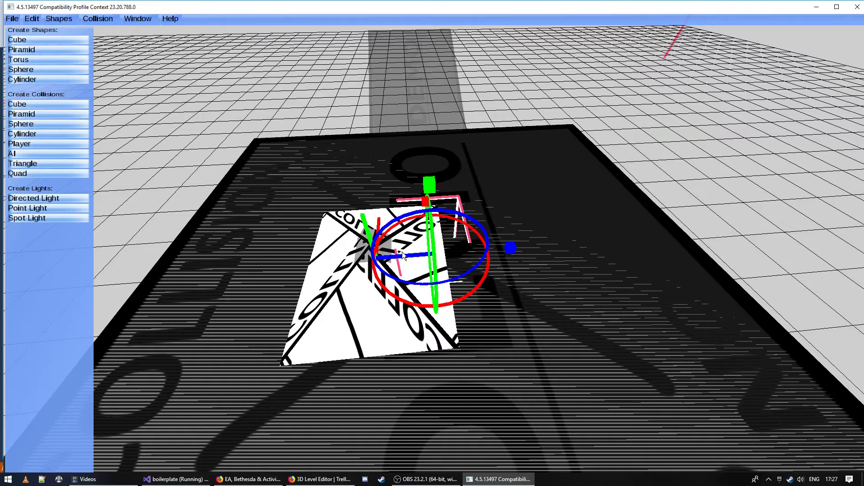
key("a")
middle_click_drag(402, 252, 436, 253)
key("d")
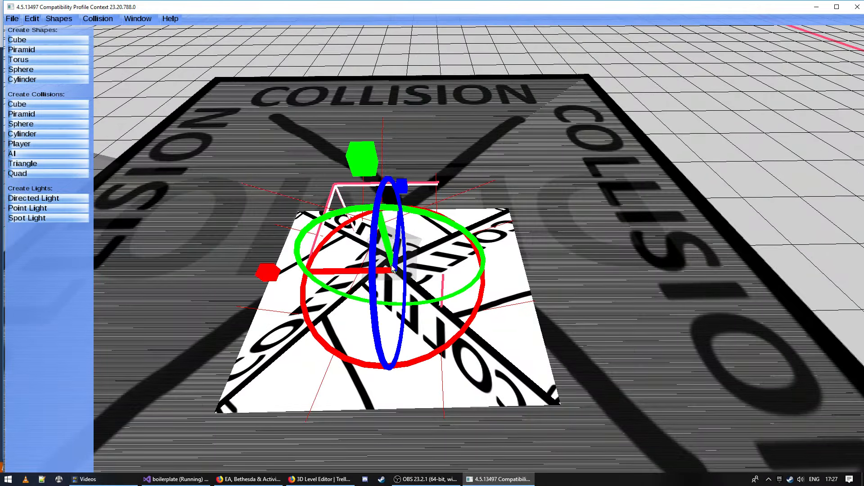
left_click_drag(398, 241, 401, 259)
left_click_drag(376, 289, 388, 290)
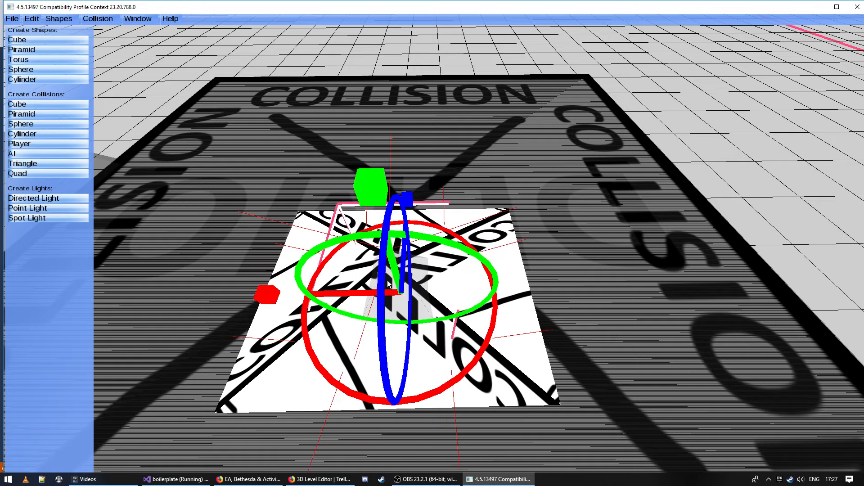
middle_click_drag(398, 281, 436, 253)
Stretch the demo pyramid along the X and Z axes to match the collision pyramid's base.
key("w")
key("s")
key("w")
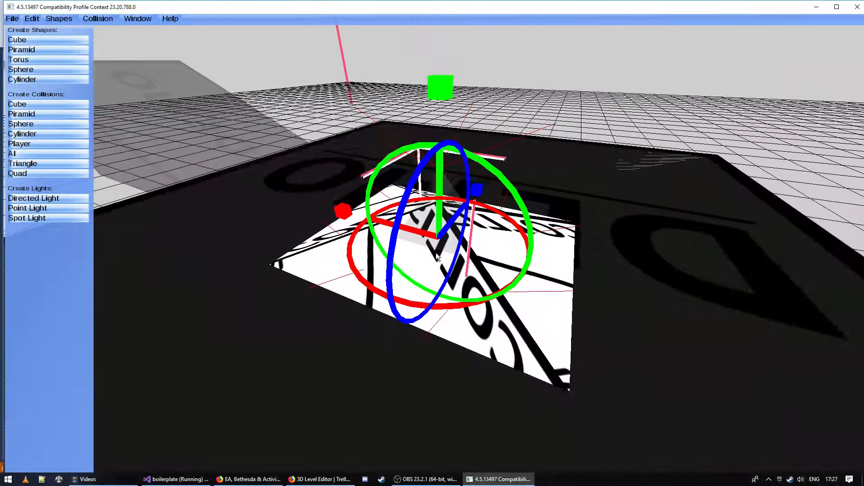
left_click_drag(350, 214, 293, 196)
middle_click_drag(292, 197, 437, 252)
key("s")
key("w")
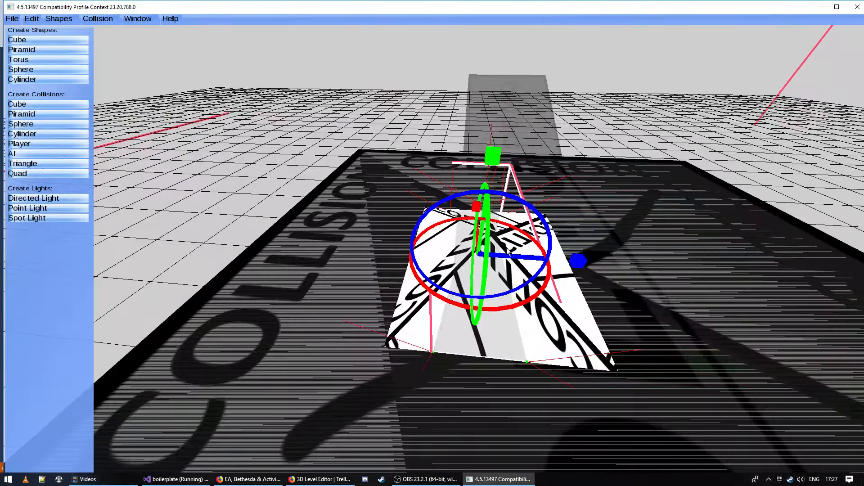
left_click_drag(585, 259, 632, 258)
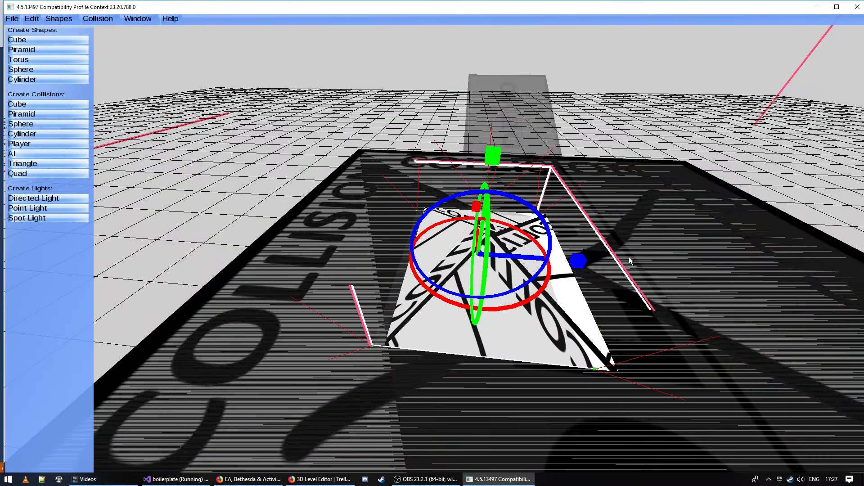
mouse_move(540, 260)
left_mouse_down()
mouse_move(533, 256)
mouse_move(543, 258)
left_mouse_up()
key("w")
middle_click_drag(543, 257, 428, 261)
Adjust the height of the demo pyramid's apex so its faces cover the collision pyramid.
key("w")
key("d")
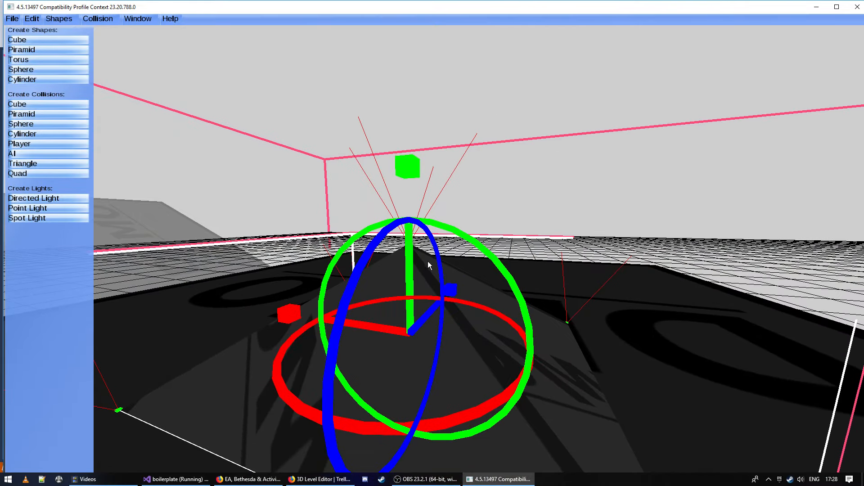
left_click(418, 265)
left_click_drag(408, 204, 408, 239)
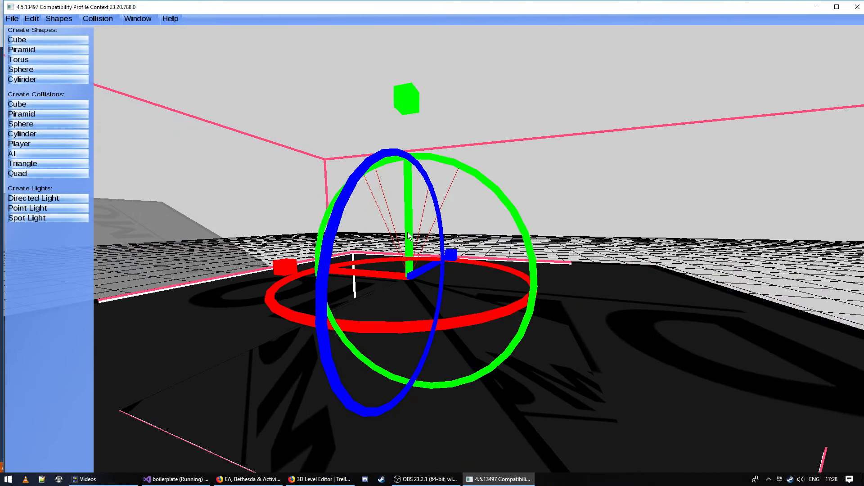
left_click_drag(410, 233, 409, 249)
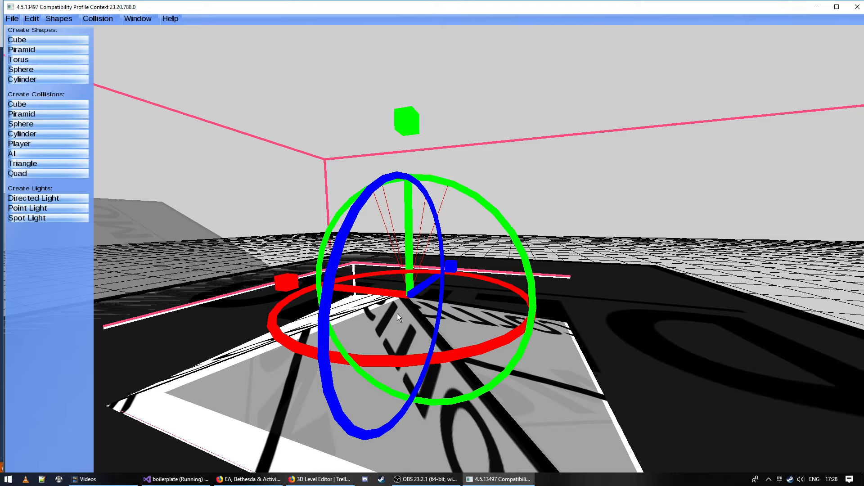
left_click_drag(404, 332, 390, 338)
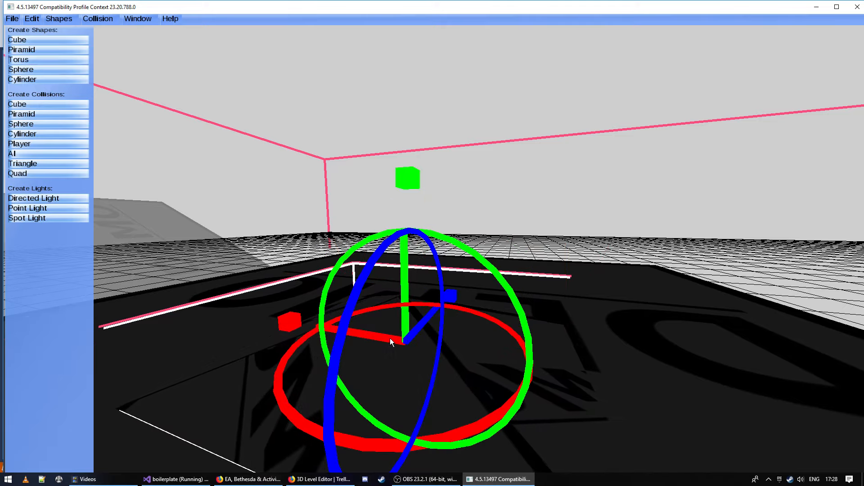
Create a cube collision where the ramp meets the edge of the floor slab.
key("s")
right_click_drag(390, 339, 95, 102)
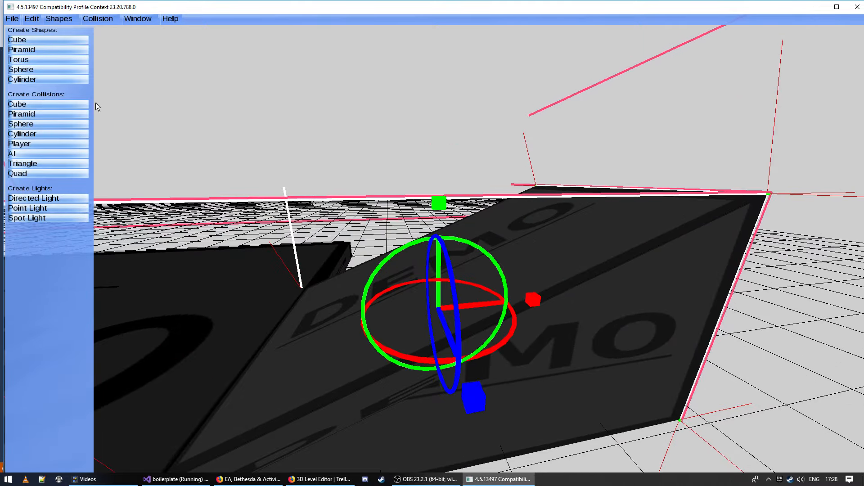
key("Delete")
right_click_drag(258, 153, 435, 253)
key("w")
key("s")
left_click(391, 267)
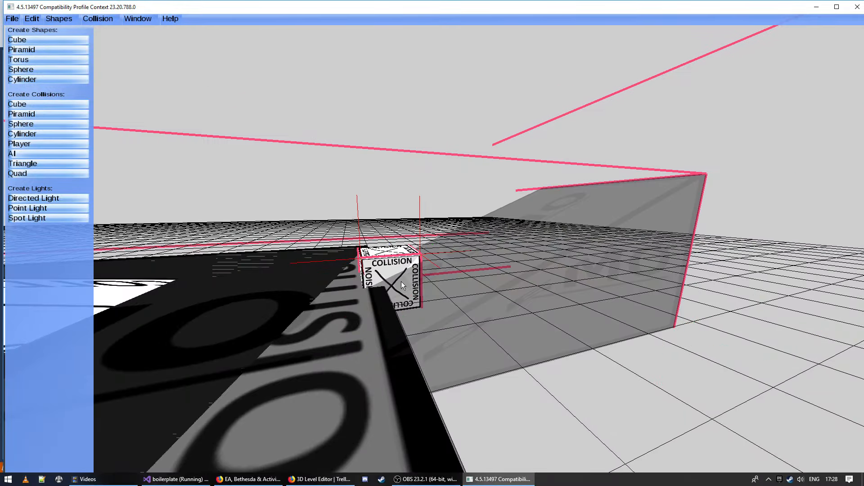
Extend the collision cube along the ramp's inner edge and lower its top.
key("w")
right_click_drag(401, 282, 435, 253)
key("a")
left_click_drag(395, 292, 634, 339)
left_click(365, 276)
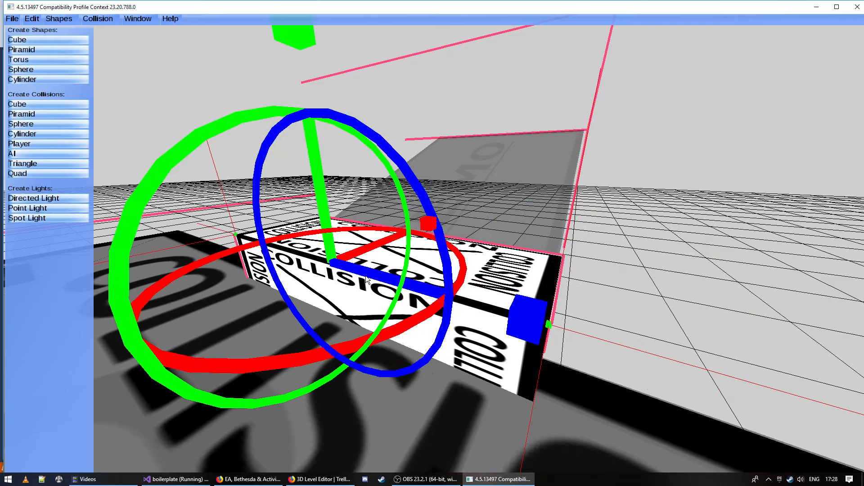
left_click_drag(333, 237, 336, 309)
right_click_drag(335, 308, 412, 245)
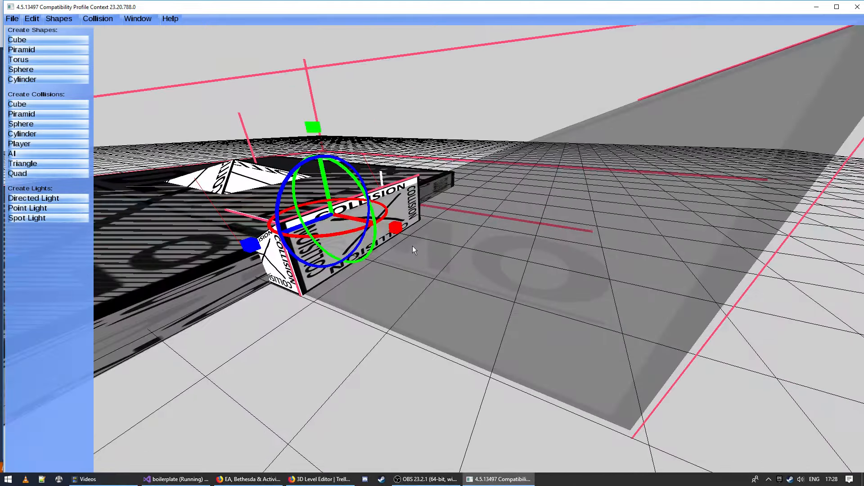
Extend the ramp's collision block to the ramp's outer edge and raise that end to match the slope.
left_click(396, 203)
left_click(382, 228, "shift")
right_click_drag(382, 228, 435, 253)
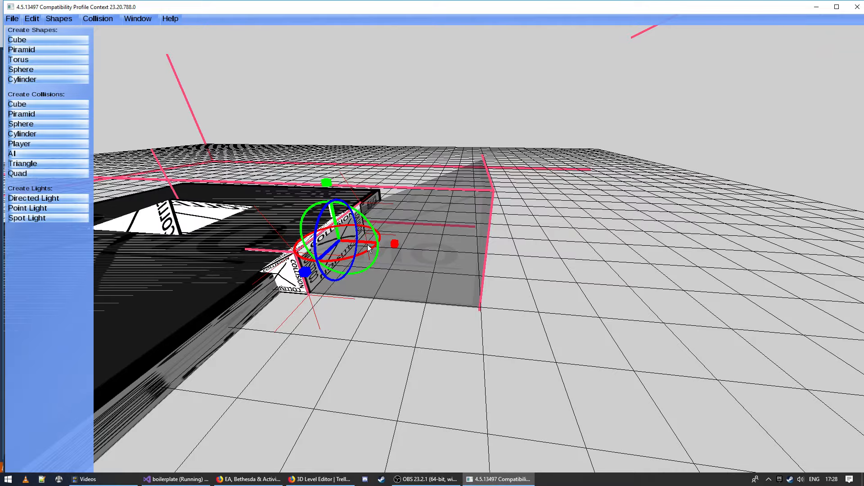
left_click_drag(366, 244, 511, 250)
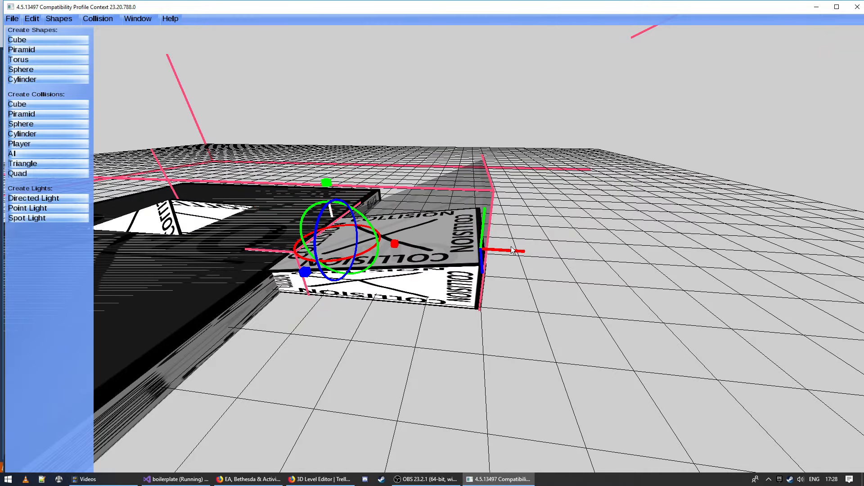
right_click_drag(511, 249, 438, 270)
left_click_drag(437, 275, 445, 193)
right_click_drag(444, 192, 350, 210)
Show the Collision Visualiser and generate outlines for the level's collision shapes.
left_click(140, 20)
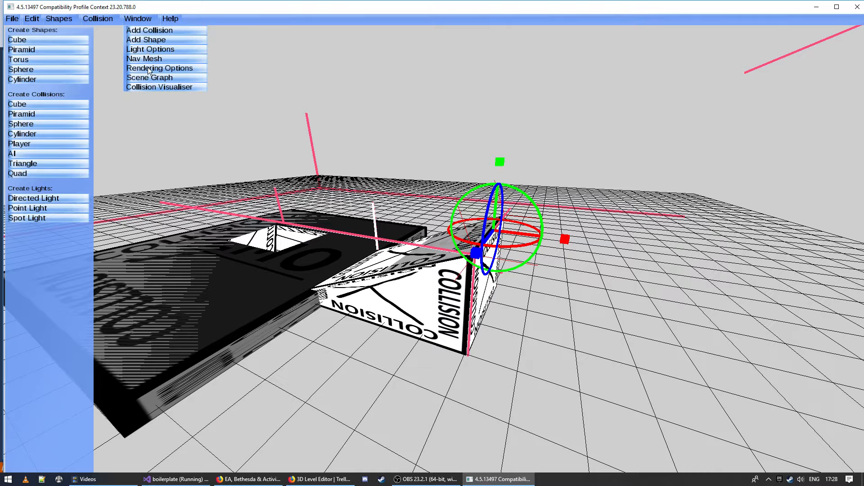
left_click(151, 89)
left_click_drag(134, 62, 681, 60)
left_click(680, 62)
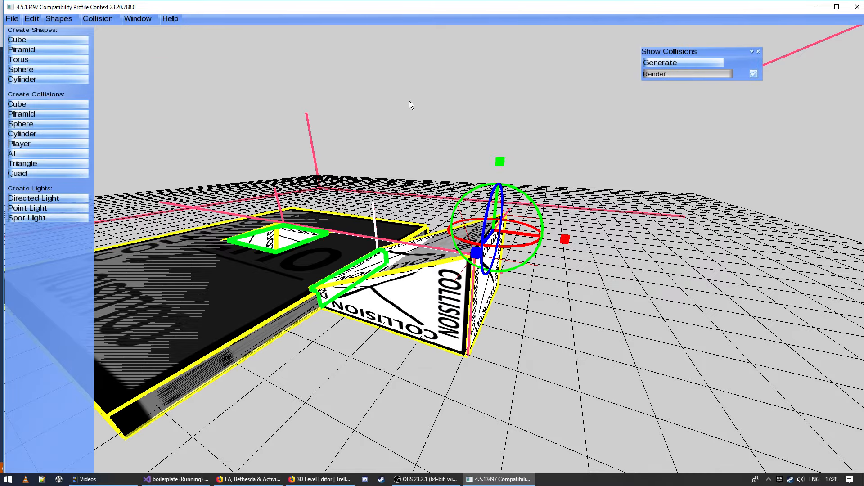
Inspect the generated collision outlines around the slab, pyramid and ramp, and turn their rendering off.
right_click_drag(410, 101, 444, 252)
key("w")
key("a")
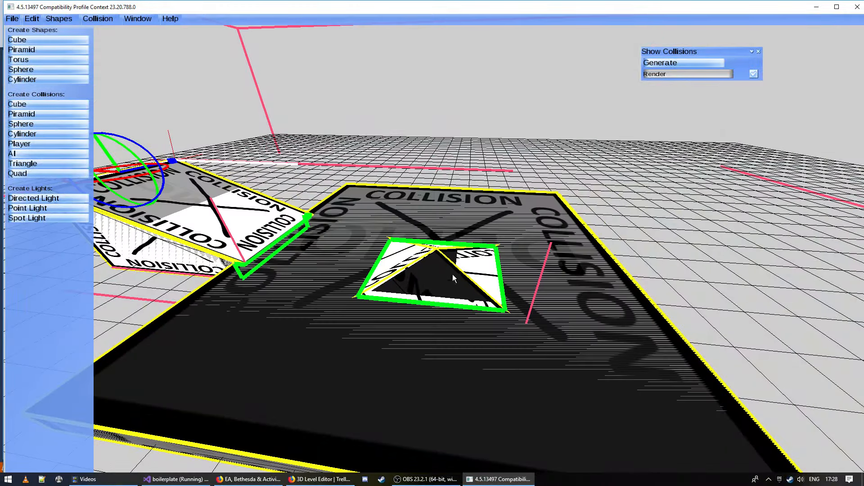
left_click(345, 308)
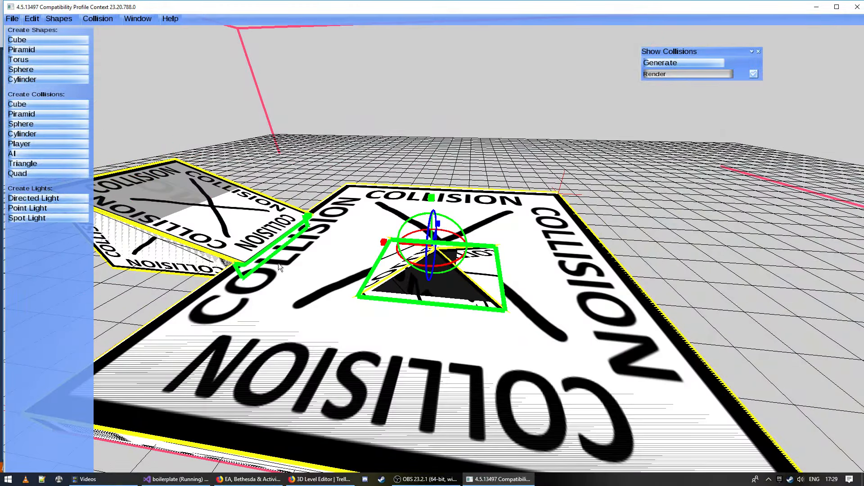
key("w")
right_click_drag(294, 213, 451, 242)
key("s")
key("w")
key("w")
key("s")
key("d")
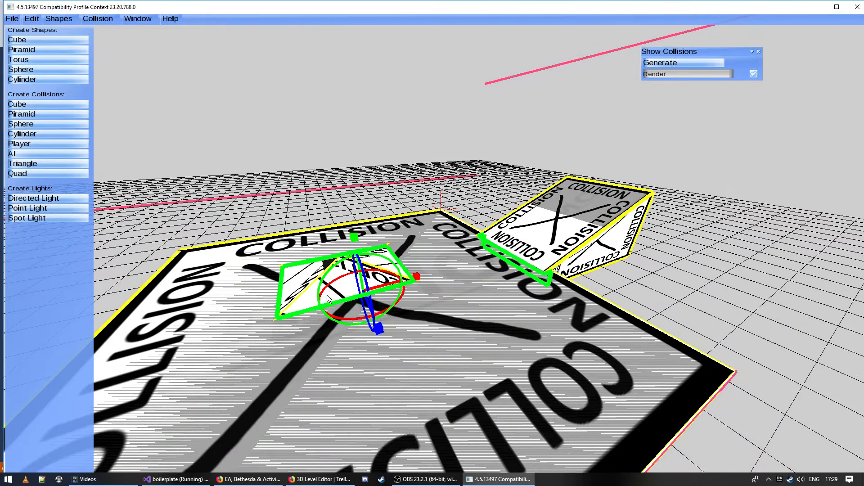
left_click(753, 74)
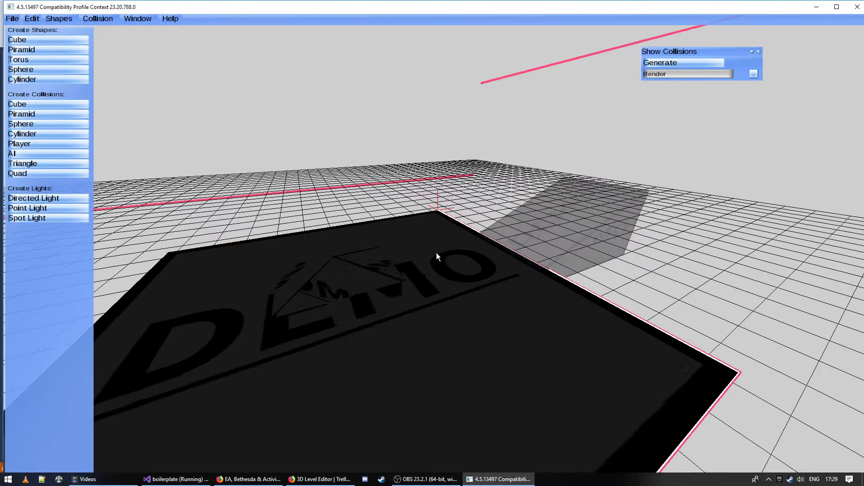
Extrude the demo ramp's high outer face outward along X into a raised platform.
right_click_drag(443, 309, 417, 259)
left_click(417, 258)
left_click(412, 288)
left_click_drag(509, 311, 640, 349)
key("c")
key("c")
left_click(456, 253)
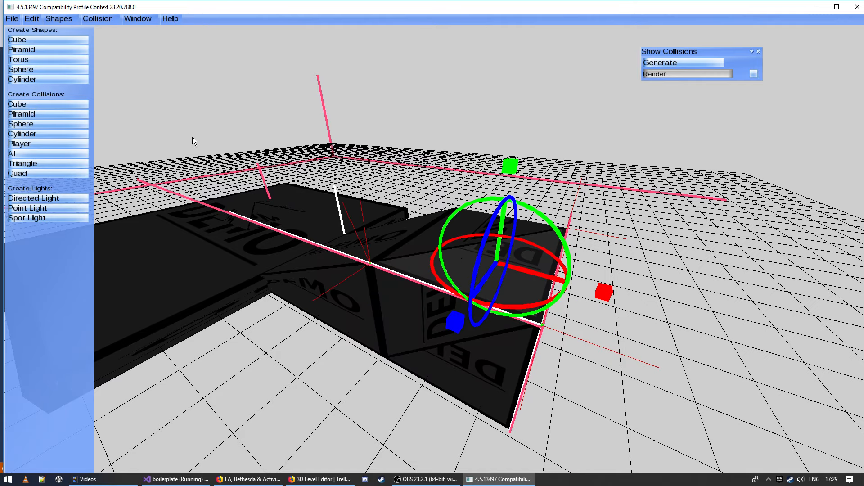
Create a cube collision and move it against the high end of the ramp's collision block.
key("c")
left_click(337, 243)
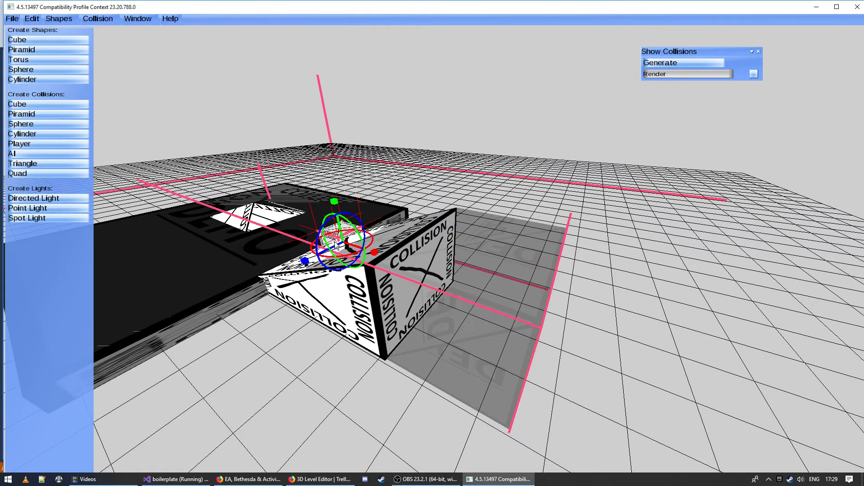
left_click_drag(349, 246, 481, 207)
left_click(458, 263)
left_click(463, 258)
left_click(463, 255)
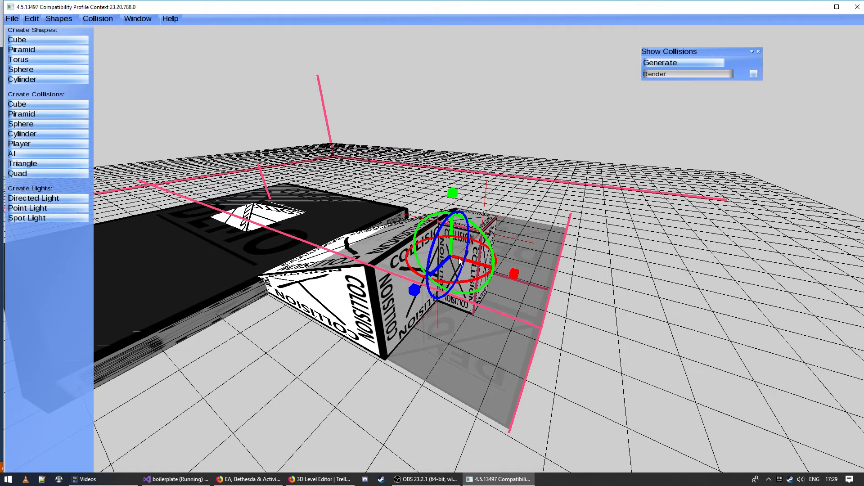
Stretch the new collision cube along Z and X to fill the extruded demo platform.
left_click(460, 288)
left_click(454, 287)
left_click_drag(452, 281, 388, 333)
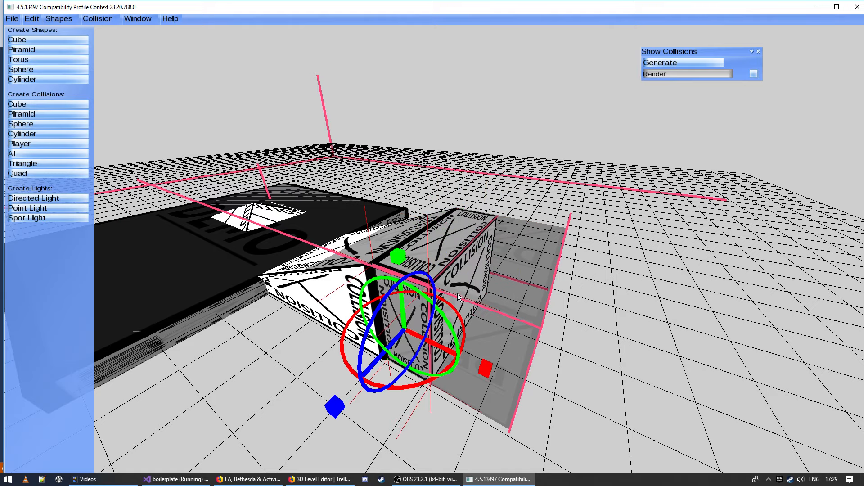
left_click(457, 293)
left_click(466, 285)
left_click(483, 292)
left_click_drag(490, 301, 576, 310)
Extrude the demo platform's side face along Z into a long section followed by a short corner section.
right_click_drag(575, 310, 436, 255)
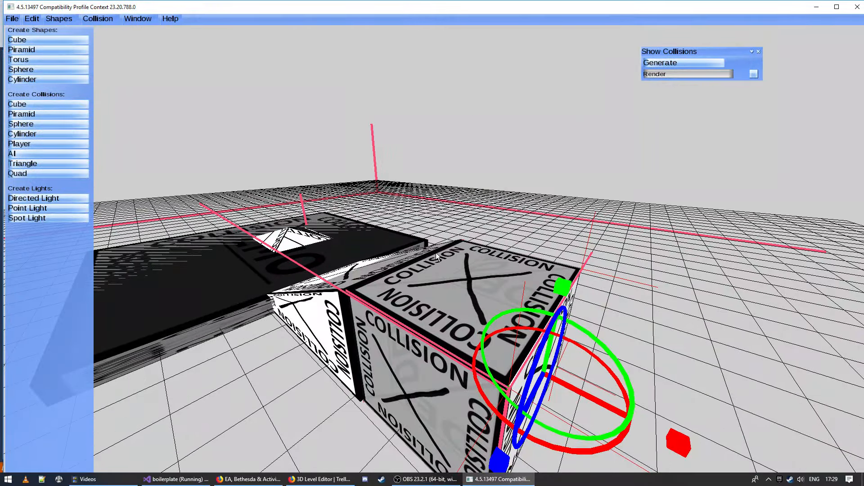
key("c")
left_click(413, 354)
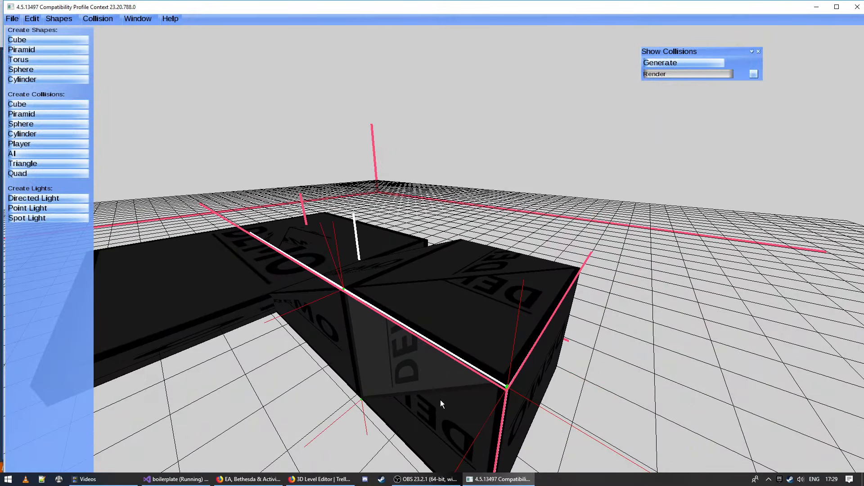
left_click(440, 400)
right_click_drag(441, 400, 436, 252)
key("e")
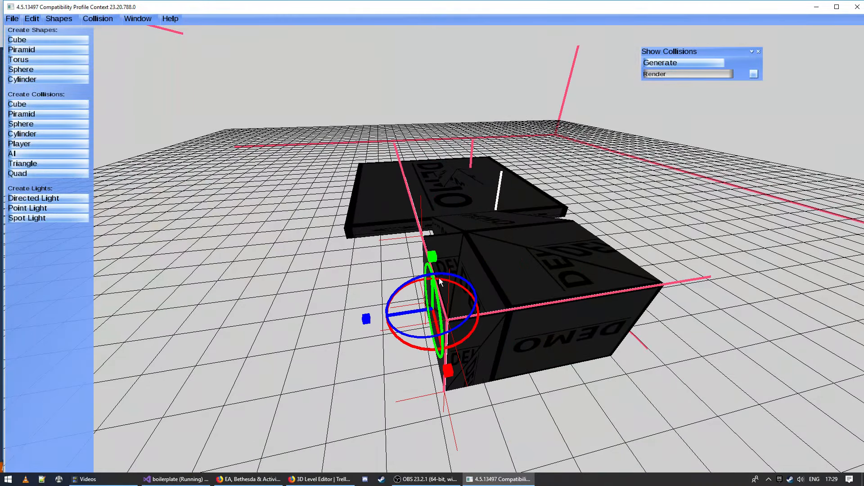
left_click_drag(408, 310, 85, 344)
right_click_drag(85, 345, 479, 275)
right_click_drag(555, 353, 444, 272)
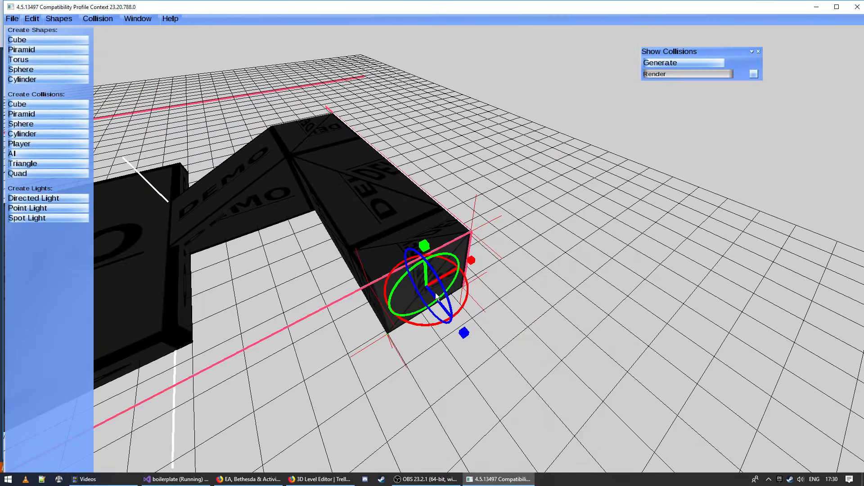
left_click_drag(433, 291, 475, 334)
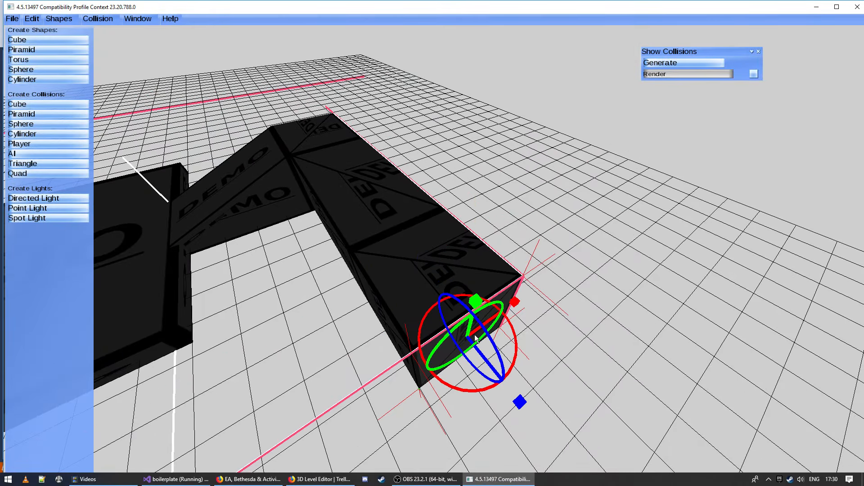
Extrude the demo corner section's inner face along X into a long arm ending in a short section.
left_click(374, 300)
left_click(400, 338, "shift")
right_click_drag(403, 309, 519, 245)
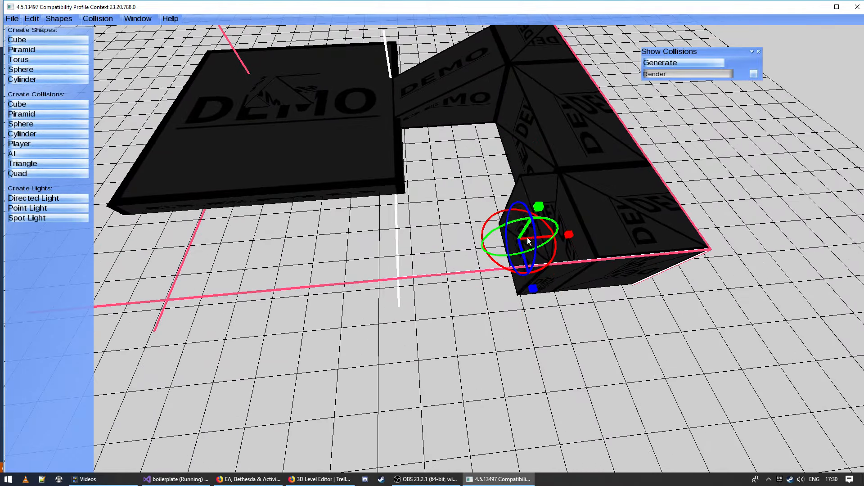
left_click_drag(529, 243, 277, 243)
right_click_drag(290, 239, 469, 264)
left_click_drag(488, 259, 404, 258)
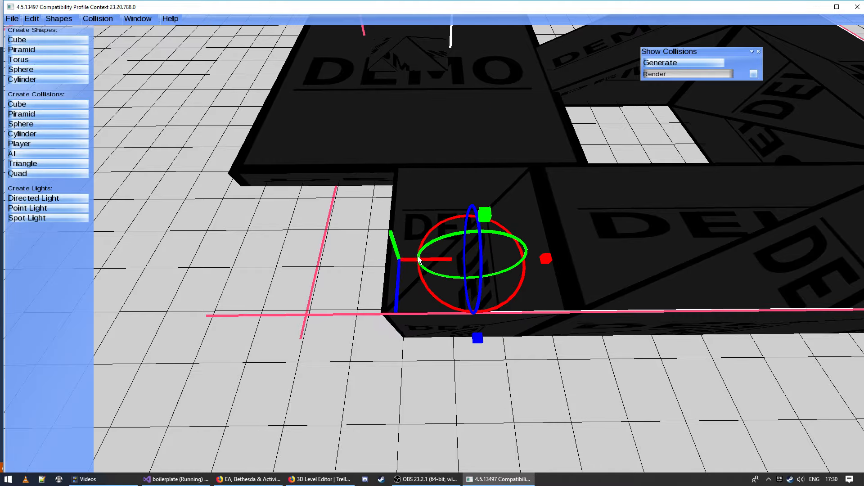
Extrude the inner face of the demo arm's end section toward the floor slab and slope it down to the slab.
right_click_drag(404, 258, 448, 254)
left_click(451, 255)
left_click(472, 314, "shift")
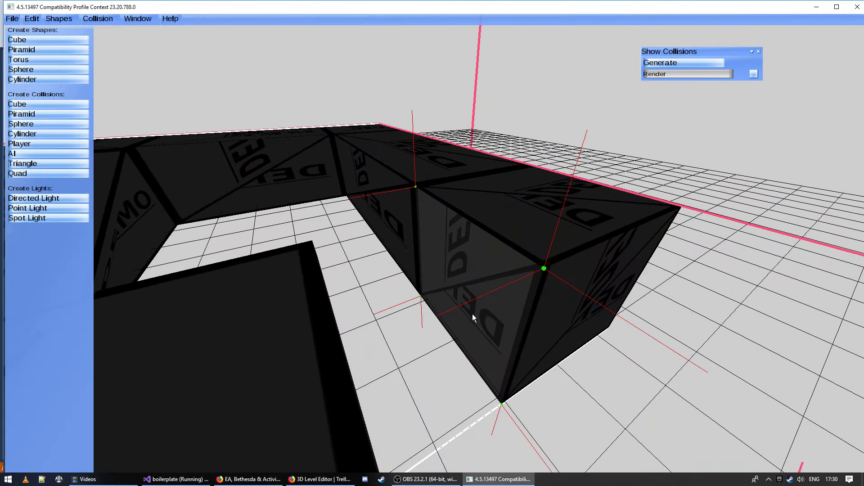
left_click_drag(484, 280, 416, 255)
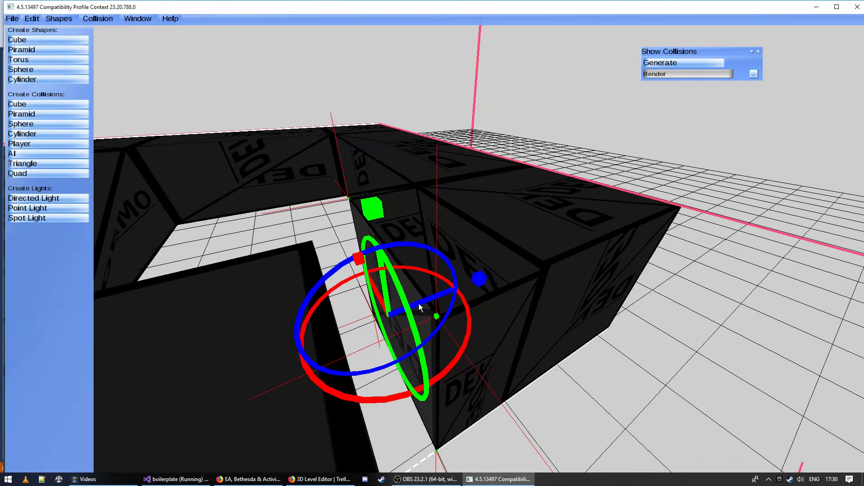
left_click_drag(418, 306, 278, 244)
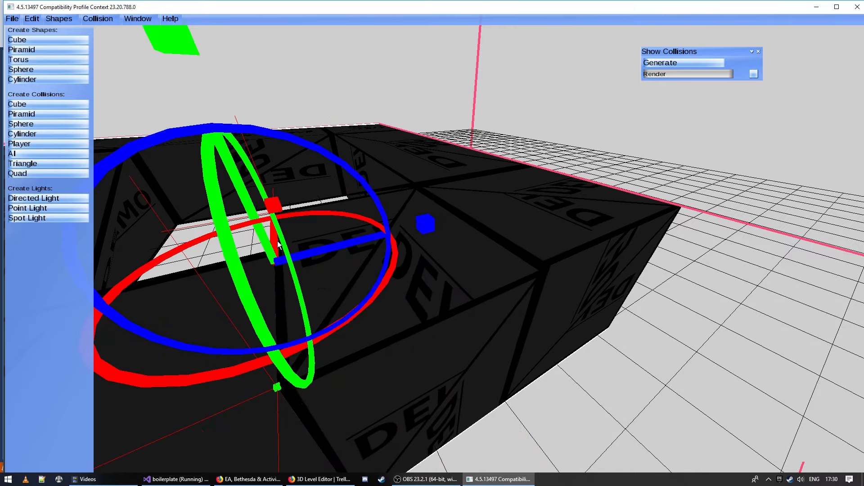
right_click_drag(278, 244, 436, 253)
left_click_drag(425, 234, 438, 320)
Extend the platform's collision block along Z to the demo path's outer corner.
right_click_drag(439, 320, 570, 270)
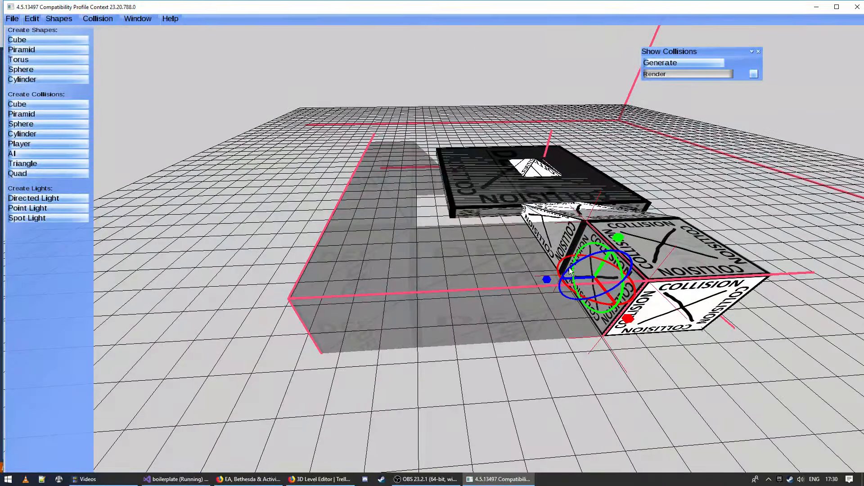
left_click_drag(585, 281, 313, 283)
left_click(355, 213)
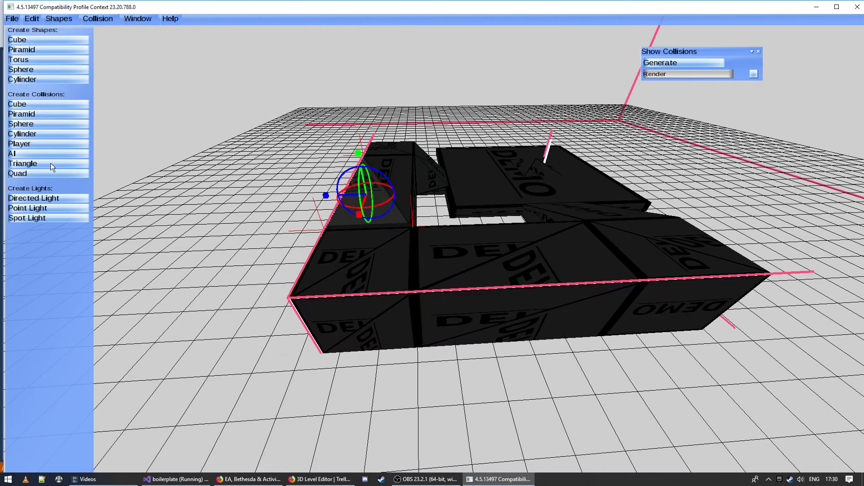
Create another cube collision and move it to the start of the demo arm, beside the long collision block.
left_click(47, 104)
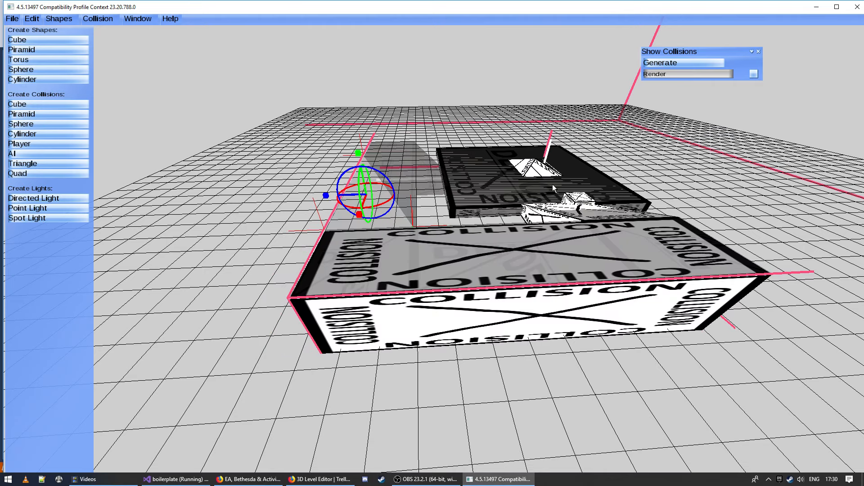
left_click(579, 206)
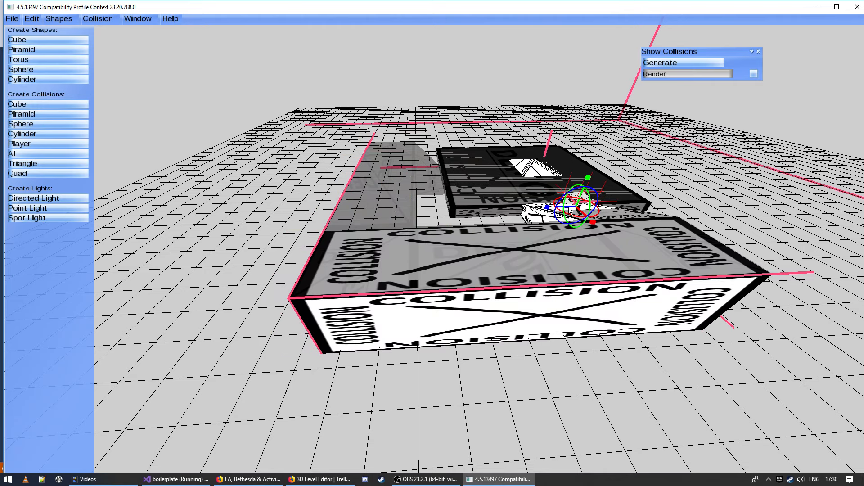
left_click_drag(569, 206, 349, 220)
right_click_drag(433, 243, 436, 253)
left_click(436, 253)
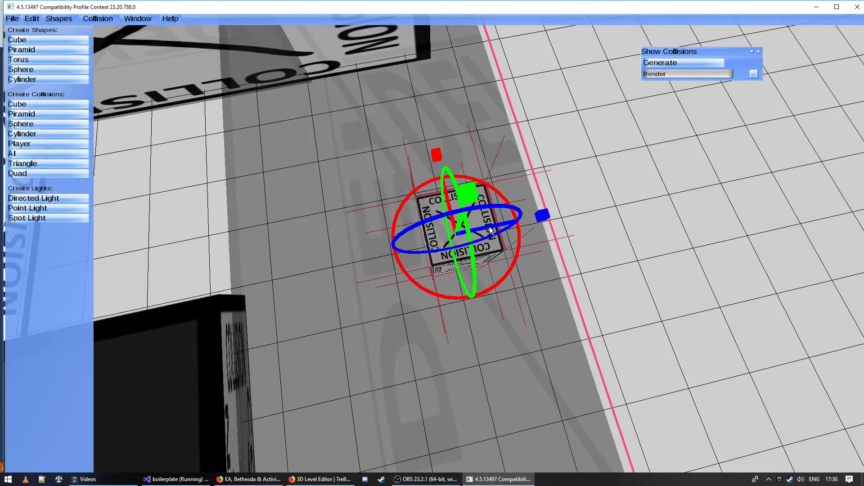
right_click_drag(490, 226, 434, 253)
left_click_drag(418, 239, 750, 246)
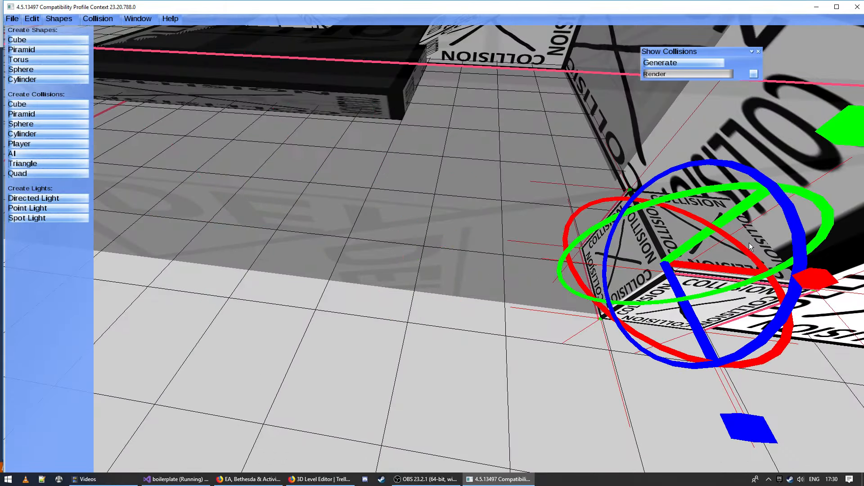
Fit the faces of the new collision cube to the width and height of the demo arm.
right_click_drag(749, 242, 437, 253)
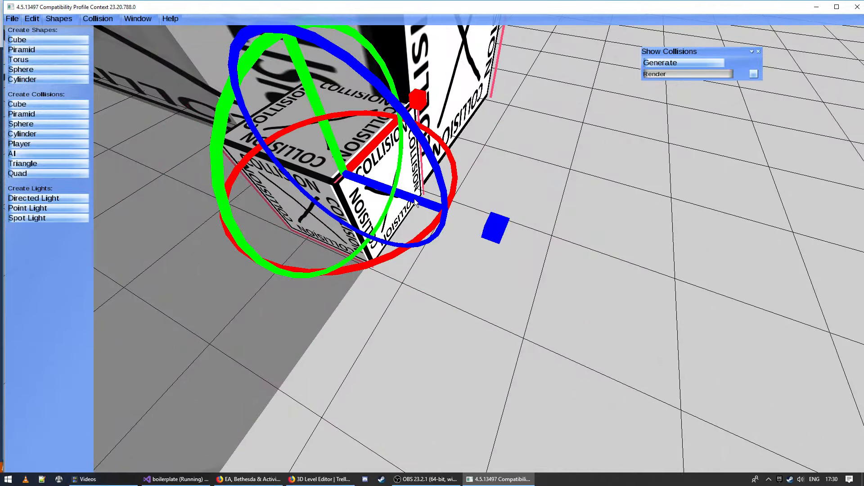
left_click_drag(416, 202, 412, 196)
right_click_drag(411, 196, 437, 252)
left_click_drag(532, 148, 493, 140)
left_click(514, 230)
left_click(511, 285)
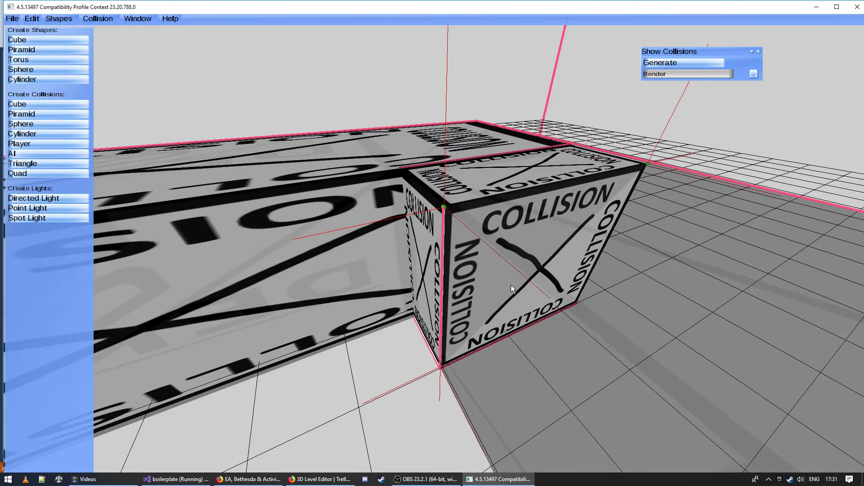
Stretch the fitted collision cube along the demo arm to its far end.
right_click_drag(511, 285, 443, 254)
left_click(458, 258)
left_click(475, 248)
left_click(479, 252)
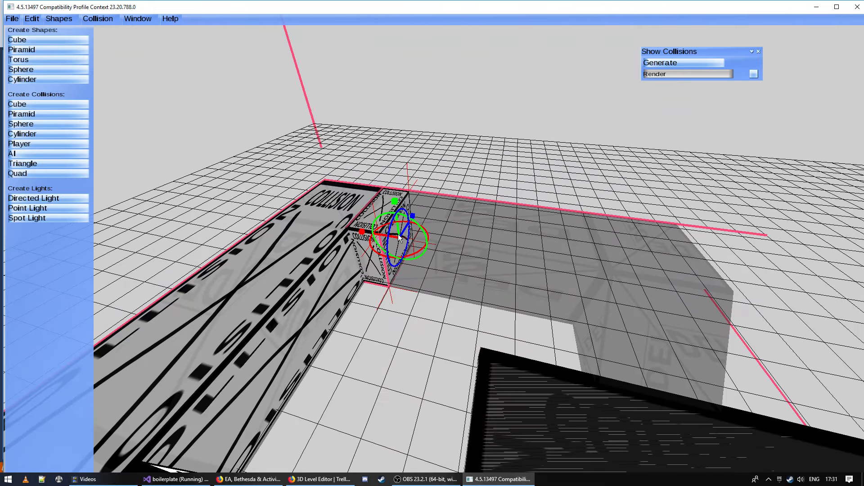
mouse_move(398, 241)
left_mouse_down()
mouse_move(432, 253)
mouse_move(673, 264)
left_mouse_up()
Create a cube collision for the second ramp and move it away from the first ramp across the floor slab.
right_click_drag(640, 261, 435, 253)
key("c")
left_click(350, 342)
left_click(42, 106)
left_click(388, 277)
key("w")
key("d")
key("w")
left_click(338, 283)
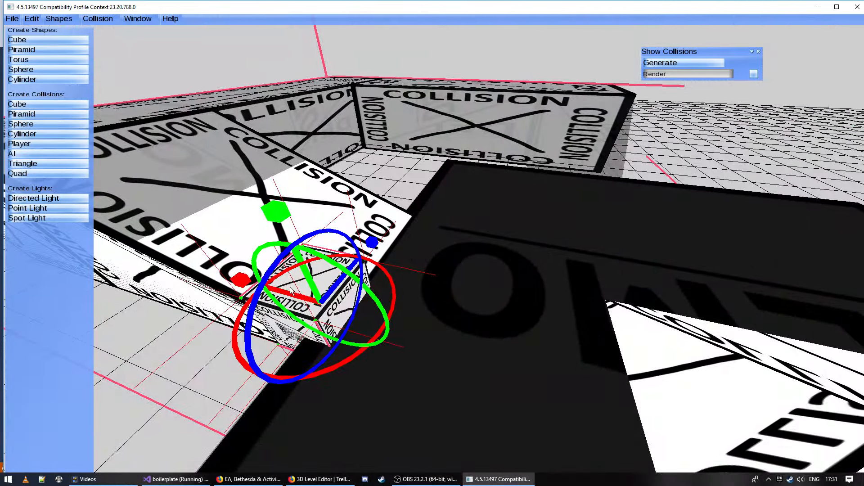
left_click_drag(291, 291, 603, 383)
Move the collision cube farther toward the gap between the floor slab and the arm's collision block.
key("d")
right_click_drag(603, 383, 434, 253)
left_click_drag(383, 262, 722, 187)
right_click_drag(723, 187, 436, 253)
key("w")
key("d")
key("a")
key("s")
key("w")
Align the collision cube inside the sloped demo section, against the inner side of the arm's collision block.
left_click_drag(461, 311, 379, 311)
key("a")
right_click_drag(379, 311, 438, 282)
key("d")
key("s")
left_click_drag(434, 304, 436, 304)
right_click_drag(435, 305, 435, 252)
key("s")
key("a")
key("w")
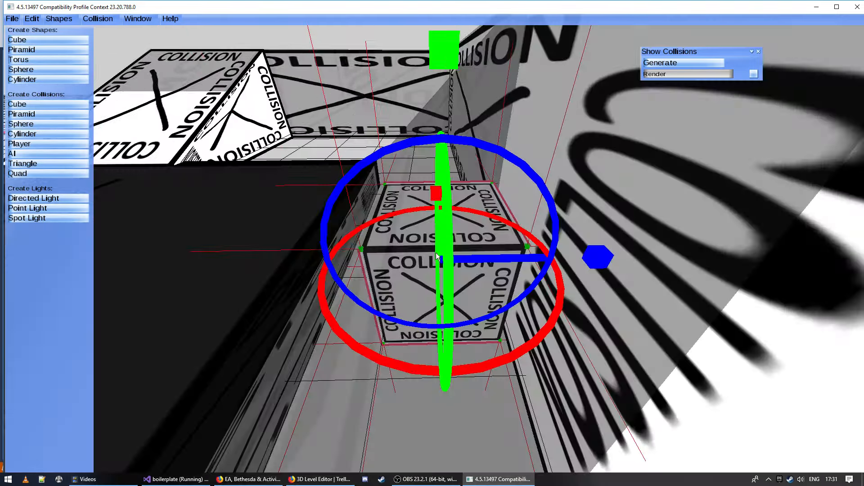
left_click_drag(497, 258, 508, 257)
Try to shift the end face of the second ramp's collision cube along X and undo the change.
left_click(499, 270)
left_click(490, 300)
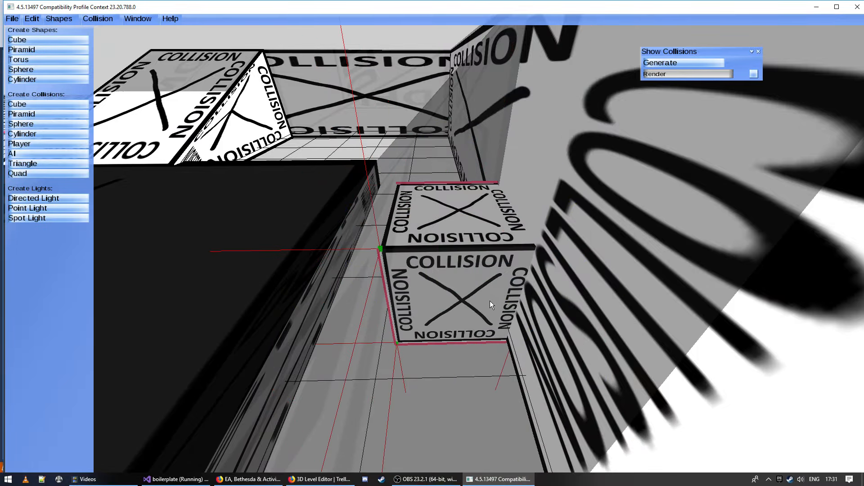
key("a")
right_click_drag(490, 301, 436, 253)
key("w")
left_click_drag(390, 198, 594, 202)
key("ctrl+z")
key("s")
right_click_drag(594, 201, 436, 252)
key("w")
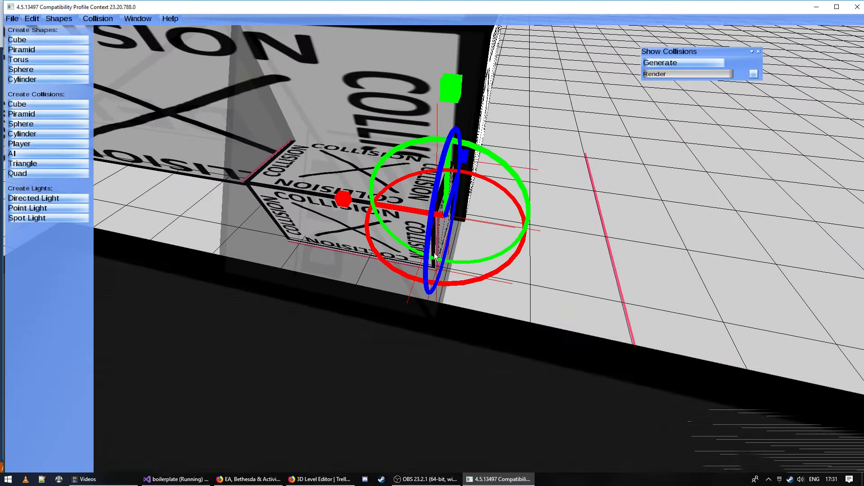
Extend the second ramp's collision cube along X to the arm's end and raise its top face to the arm block's height.
left_click_drag(403, 209, 416, 217)
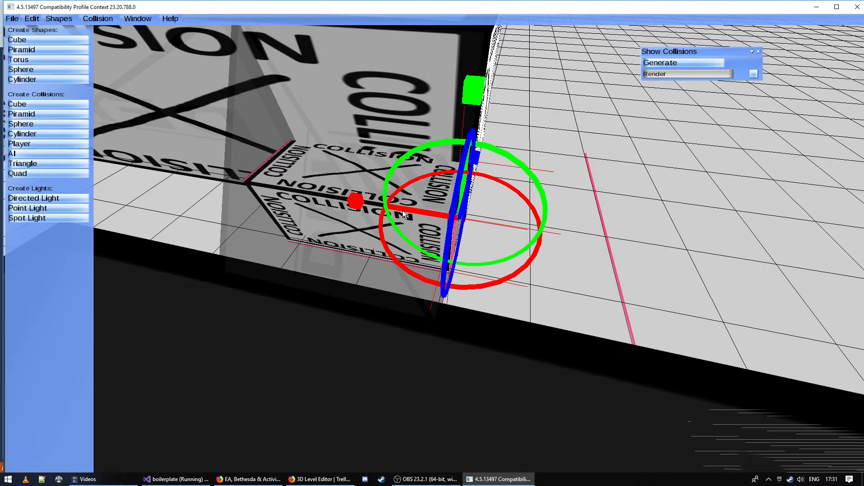
left_click(333, 161)
left_click(372, 185)
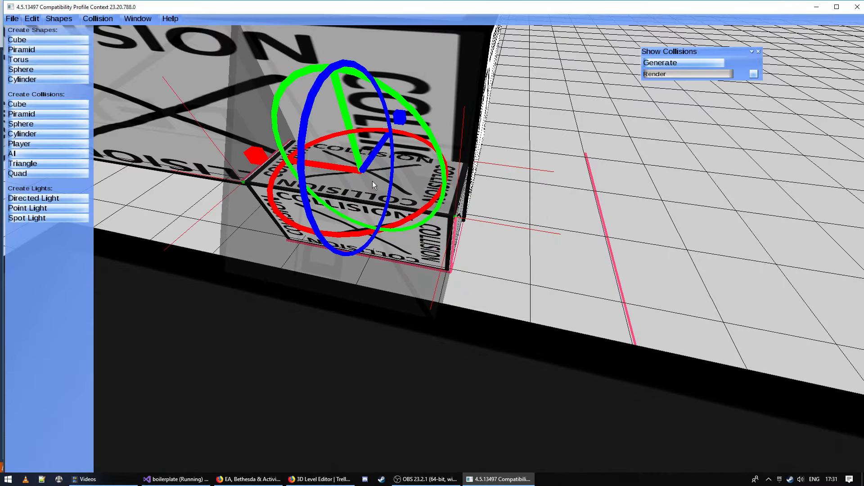
key("d")
right_click_drag(372, 181, 419, 258)
key("w")
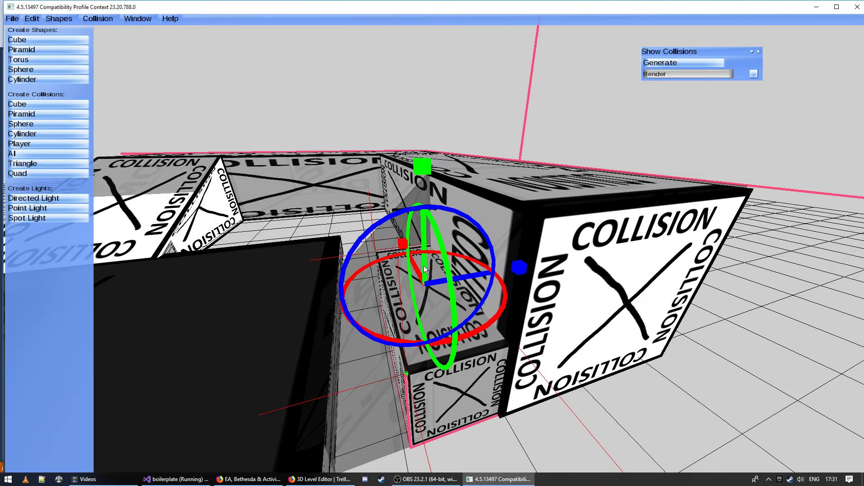
left_click_drag(423, 266, 422, 158)
Pull the inner side face of the second ramp's collision cube across the gap to the floor slab.
left_click(378, 233)
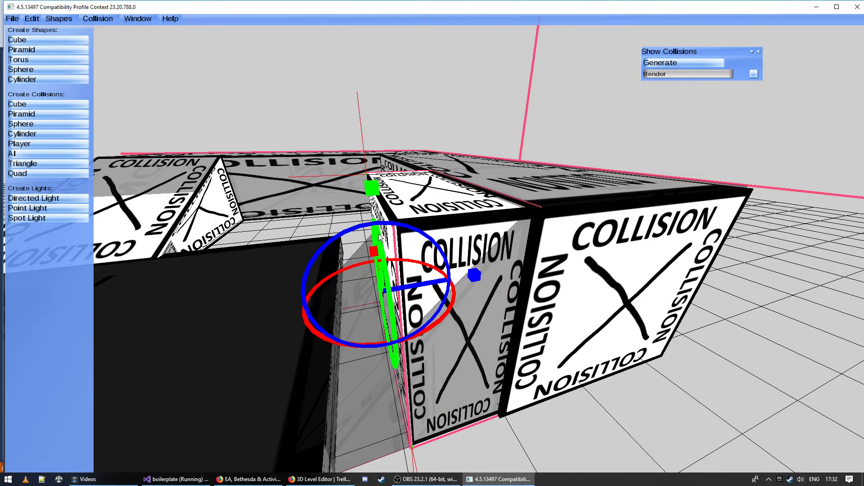
right_click_drag(386, 259, 453, 233)
key("a")
left_click(453, 233, "shift")
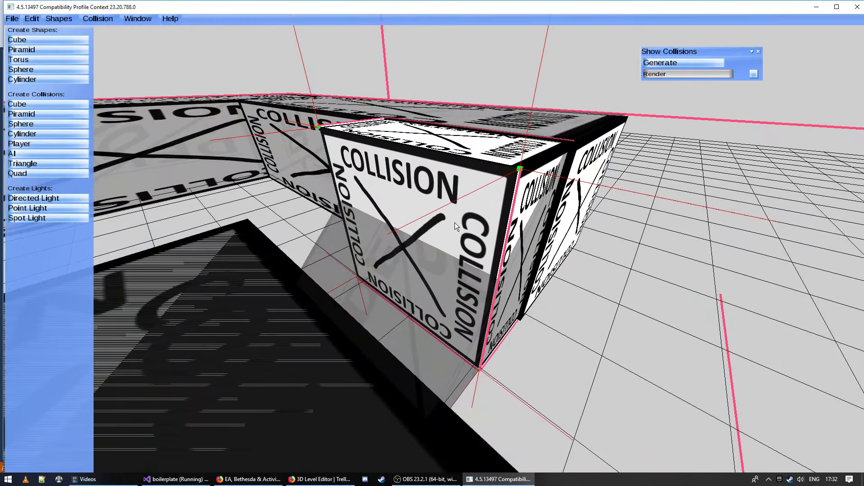
left_click(420, 220)
left_click(391, 257, "shift")
key("d")
right_click_drag(411, 213, 457, 234)
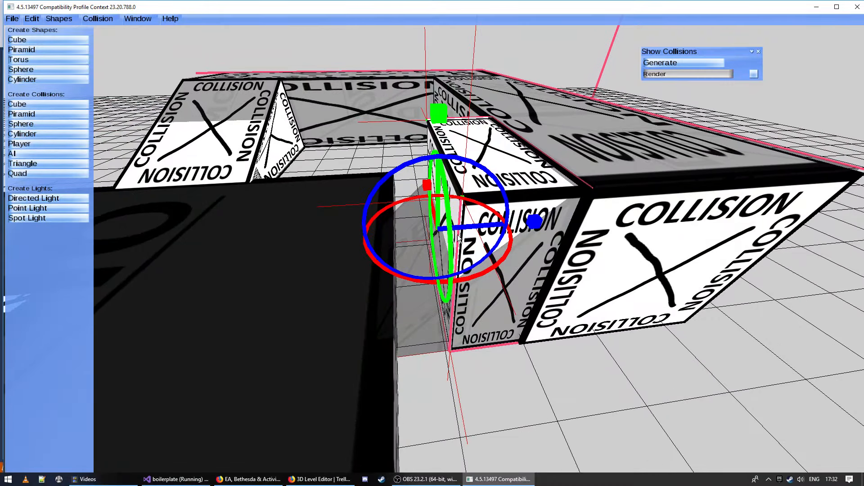
left_click_drag(476, 230, 366, 178)
Lower the slab-side top edge of the second ramp's collision cube to slab level to form the slope.
left_click(350, 143)
left_click_drag(341, 138, 345, 271)
key("s")
right_click_drag(344, 271, 435, 253)
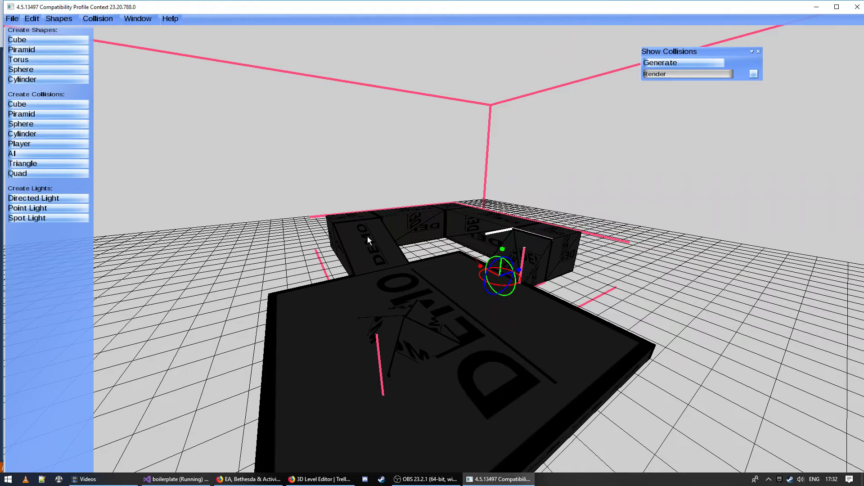
Save the level as my_level.plf, replacing the existing file.
left_click(13, 19)
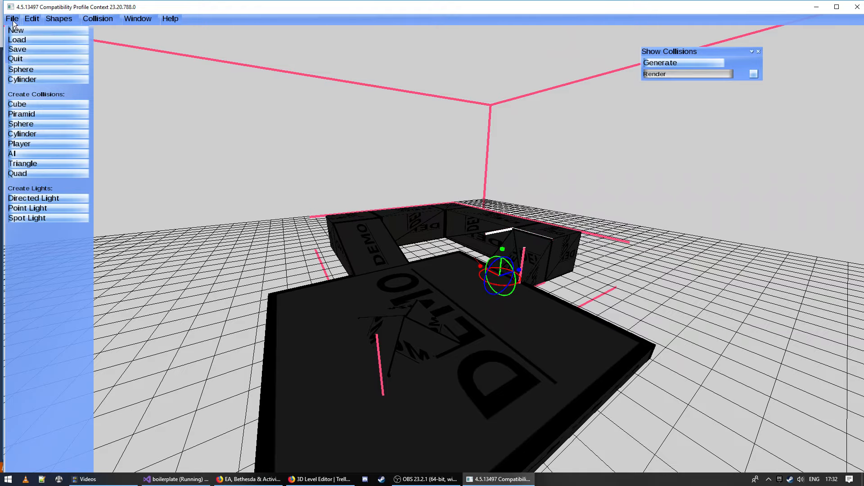
left_click(50, 49)
left_click(204, 117)
left_click(453, 283)
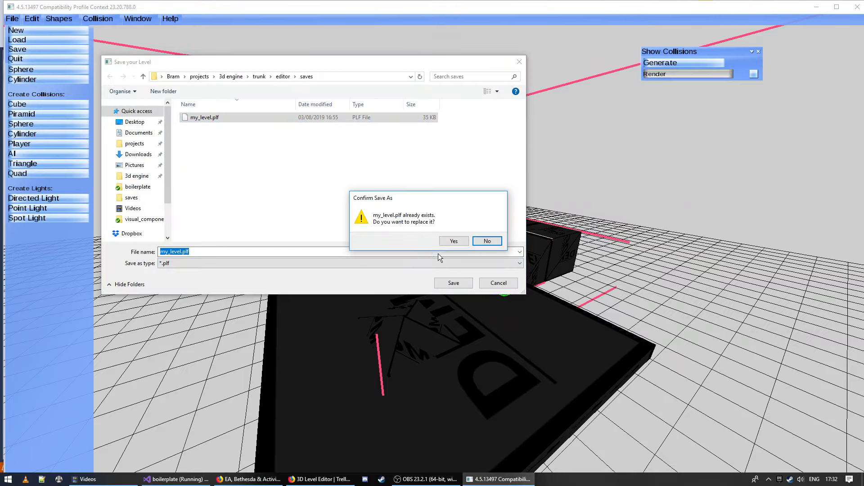
left_click(453, 241)
right_click_drag(436, 253, 435, 253)
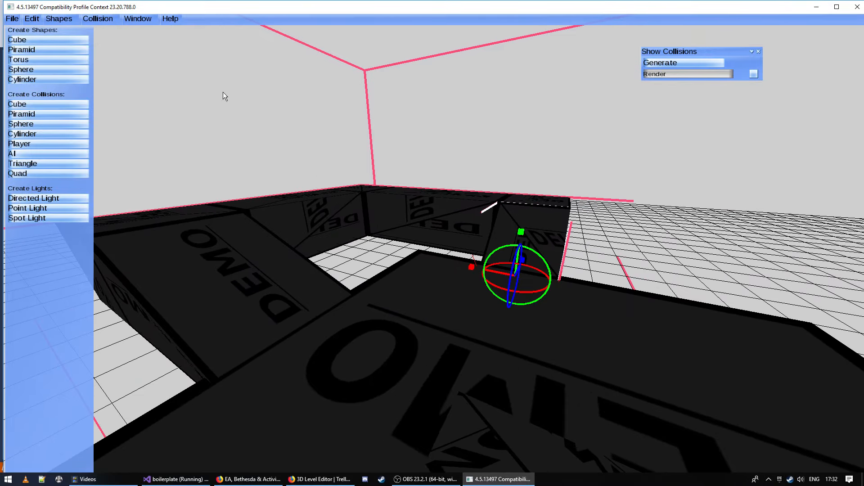
Open the NavMesh window and place it below the Show Collisions window.
left_click(135, 19)
left_click(145, 61)
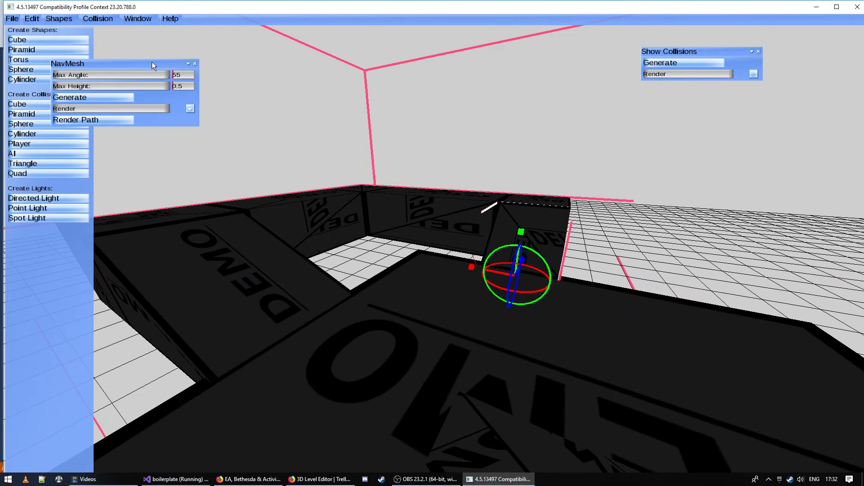
left_click_drag(152, 62, 770, 105)
Nudge the top edge of the first ramp's collision shape along X toward the adjoining path block and regenerate the navigation mesh.
right_click_drag(482, 203, 384, 245)
left_click(365, 250)
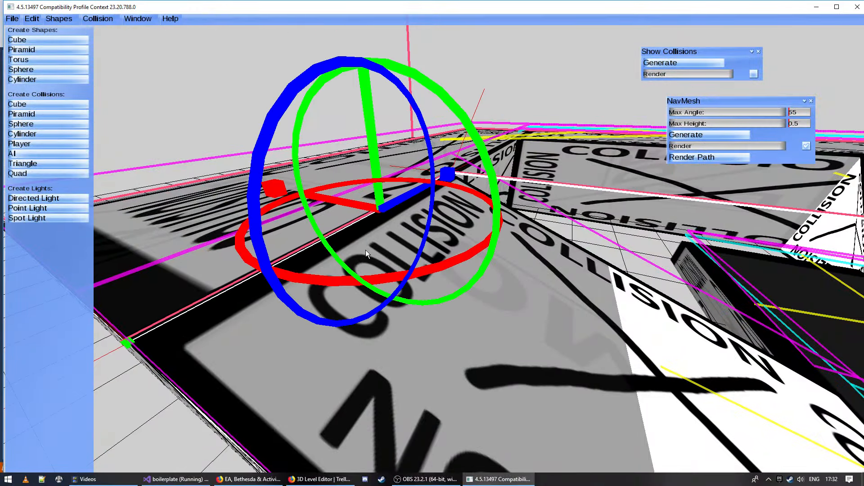
left_click_drag(369, 207, 362, 206)
left_click(717, 137)
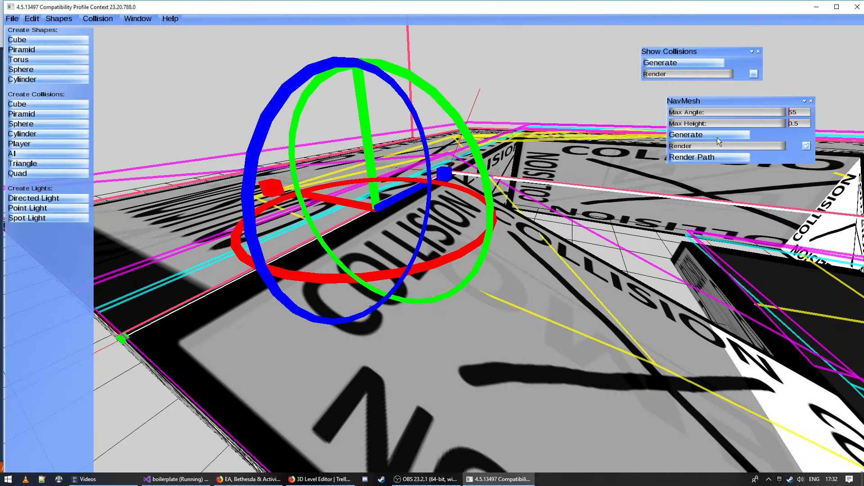
Examine the navigation mesh over the slab, pyramid, ramps and raised path from several angles.
right_click_drag(436, 253, 436, 252)
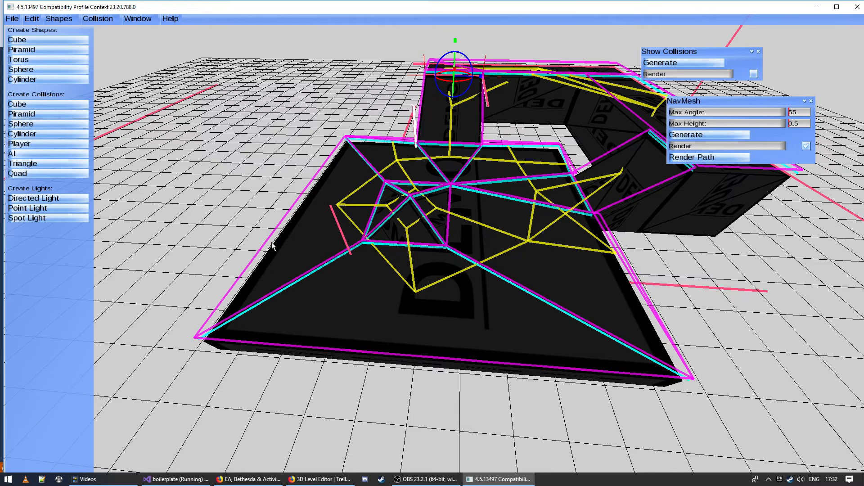
right_click_drag(389, 176, 436, 252)
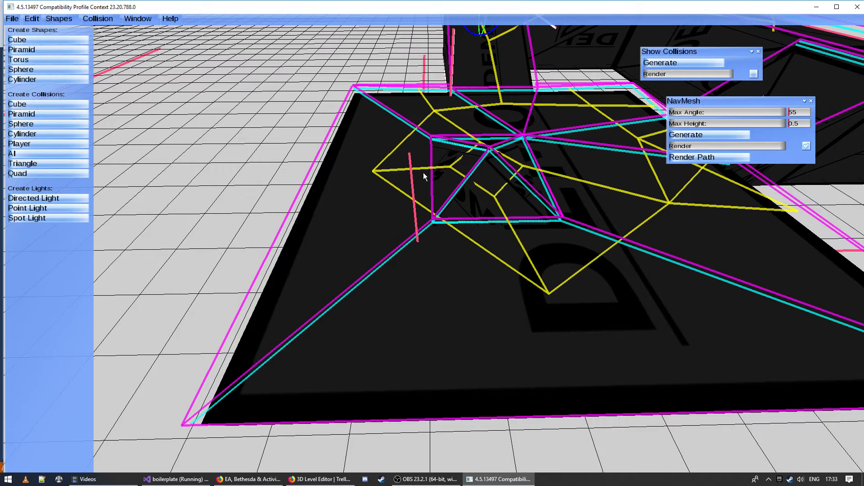
right_click_drag(423, 174, 436, 252)
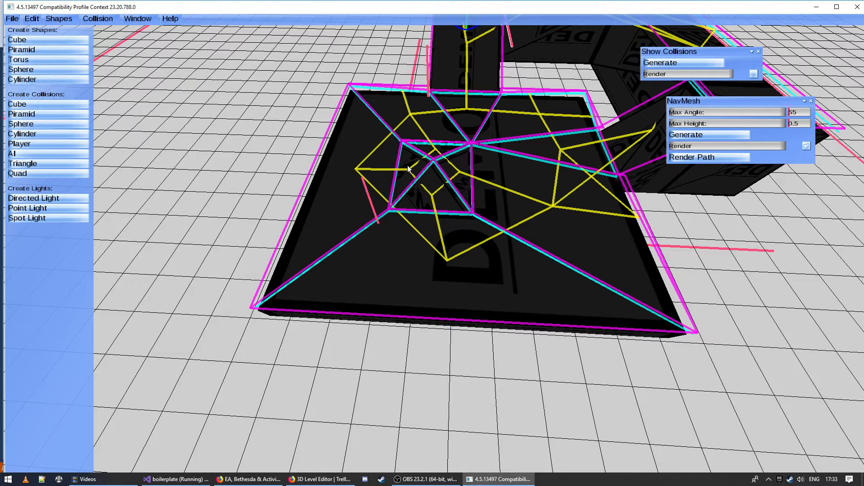
right_click_drag(442, 245, 433, 252)
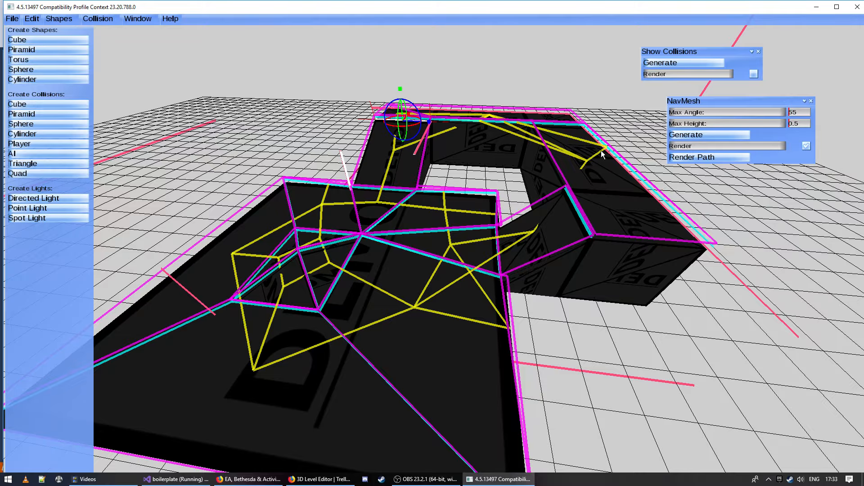
key("w")
right_click_drag(501, 203, 436, 253)
key("s")
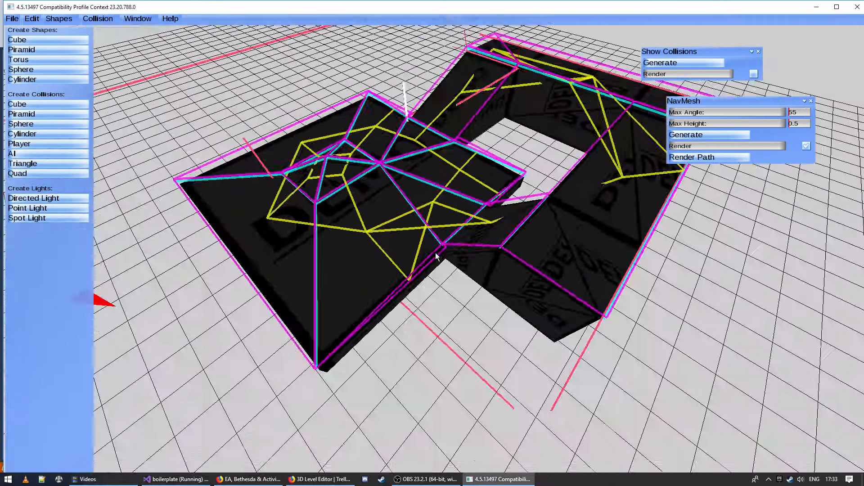
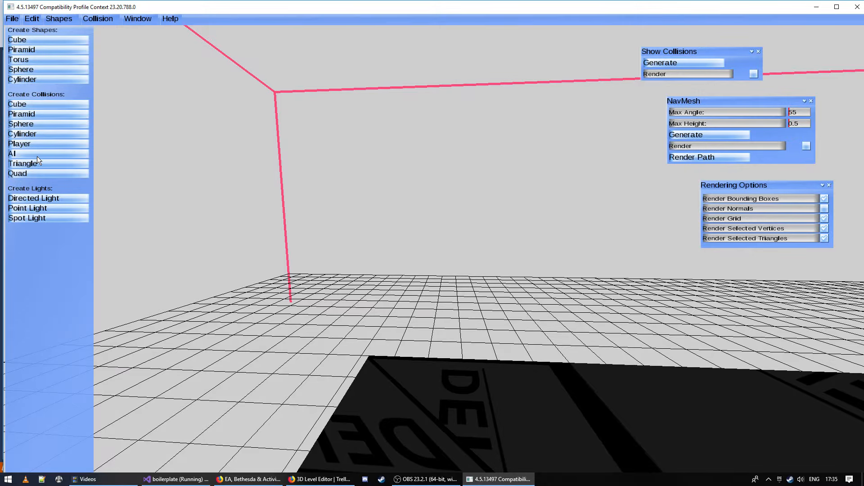
Play-test the level by walking and jumping the player across the slab and around the raised path, then end the test.
right_click_drag(437, 252, 432, 247)
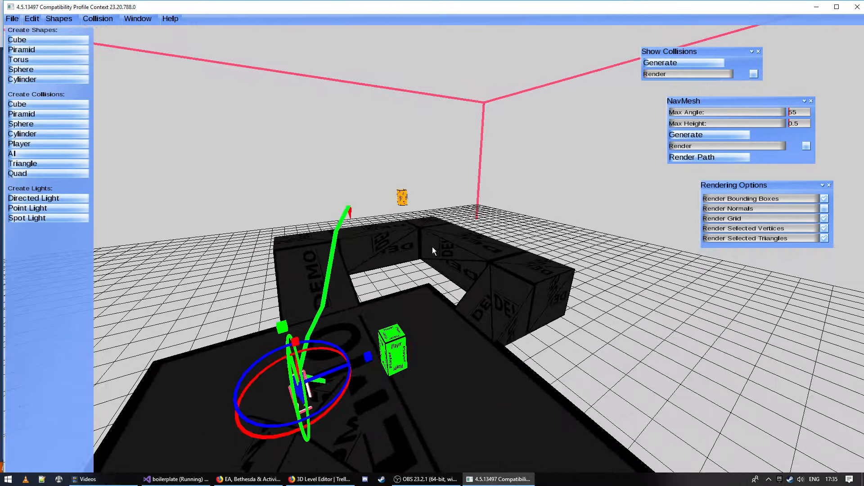
key("p")
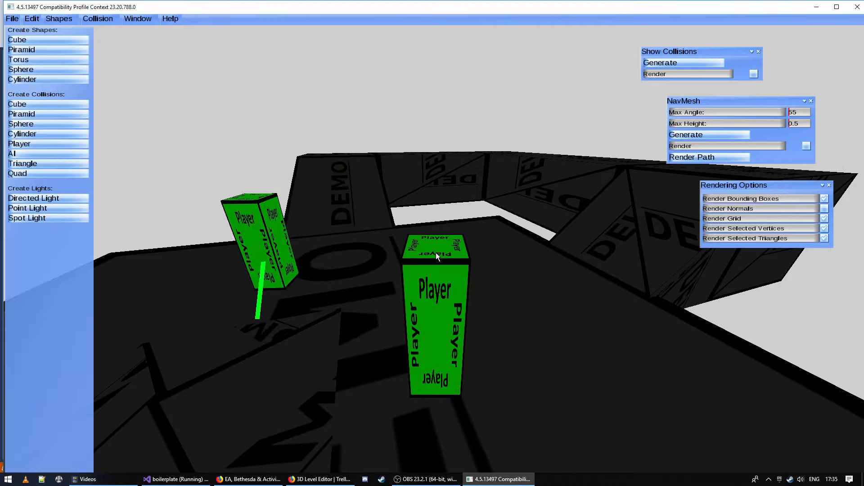
key("w")
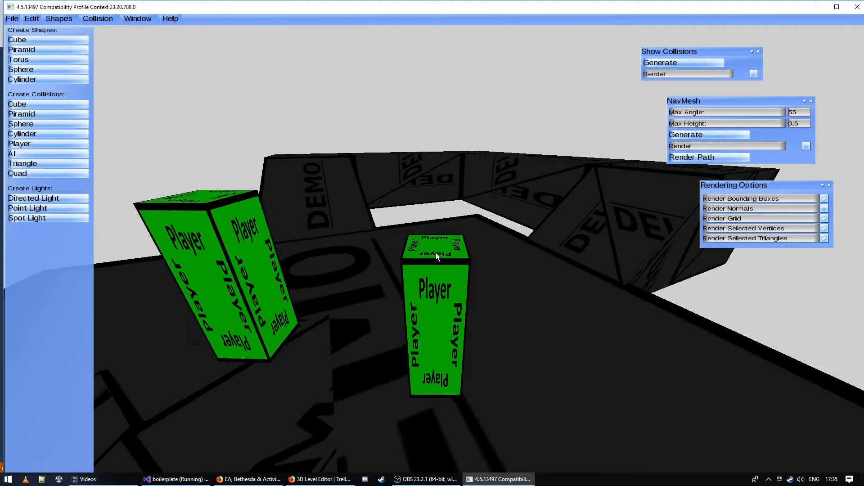
key("space")
key("w")
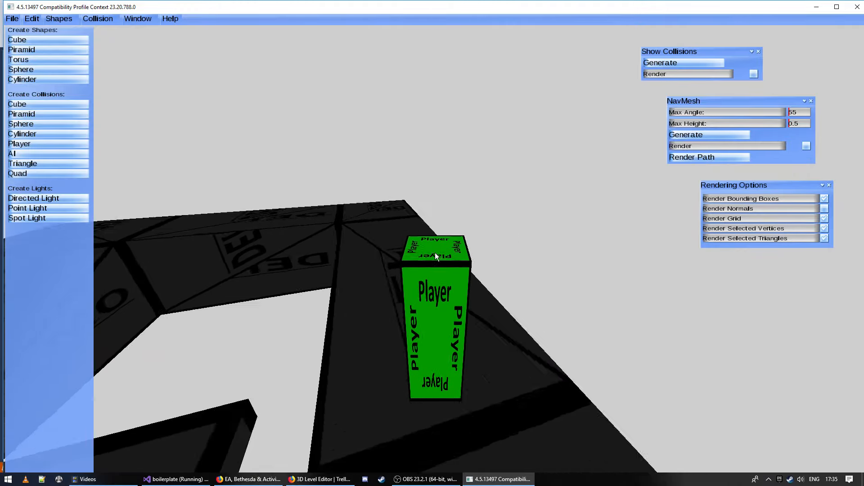
key("w")
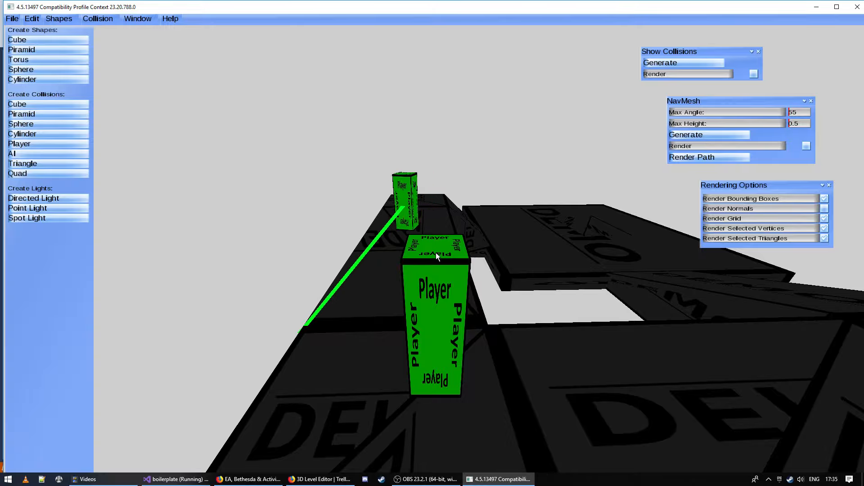
key("w")
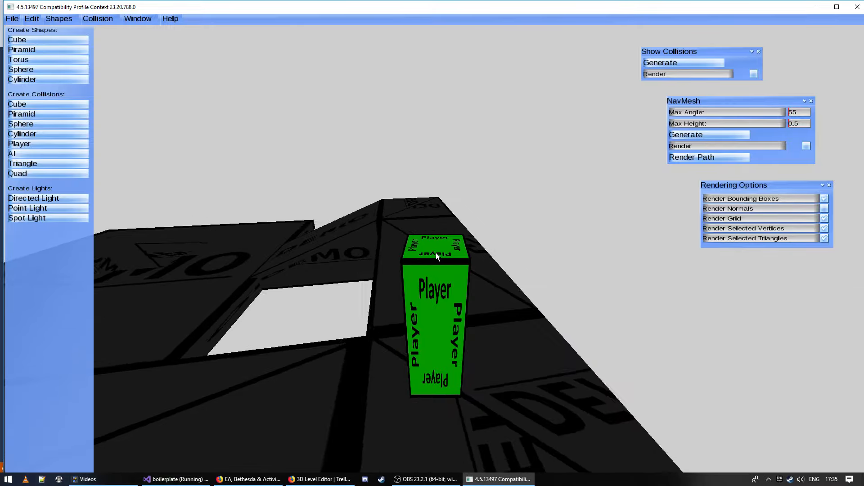
key("w")
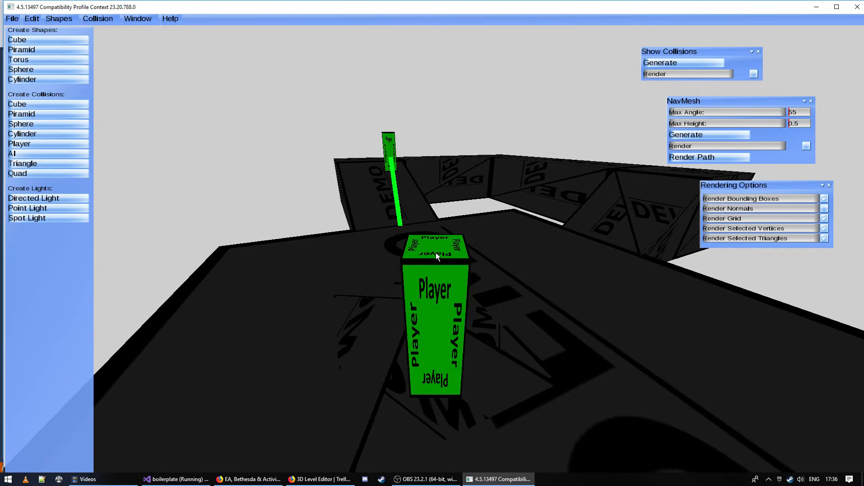
key("Escape")
Create two point lights at different spots above the level.
key("s")
key("s")
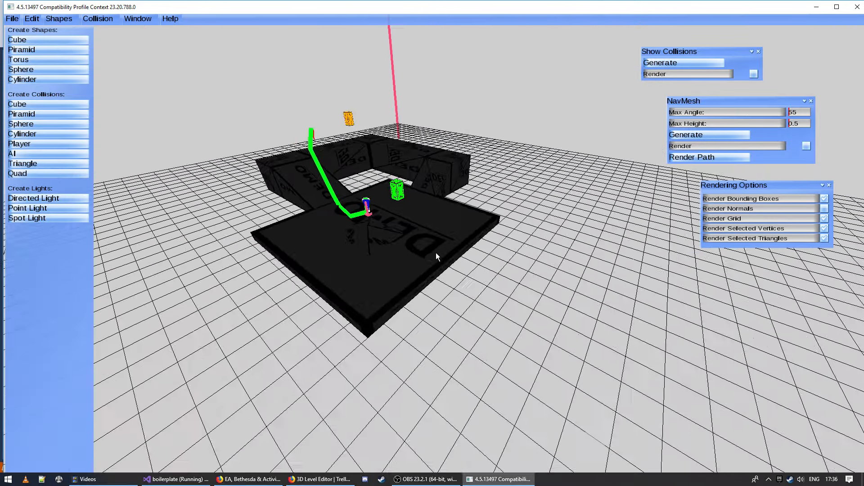
key("w")
key("w")
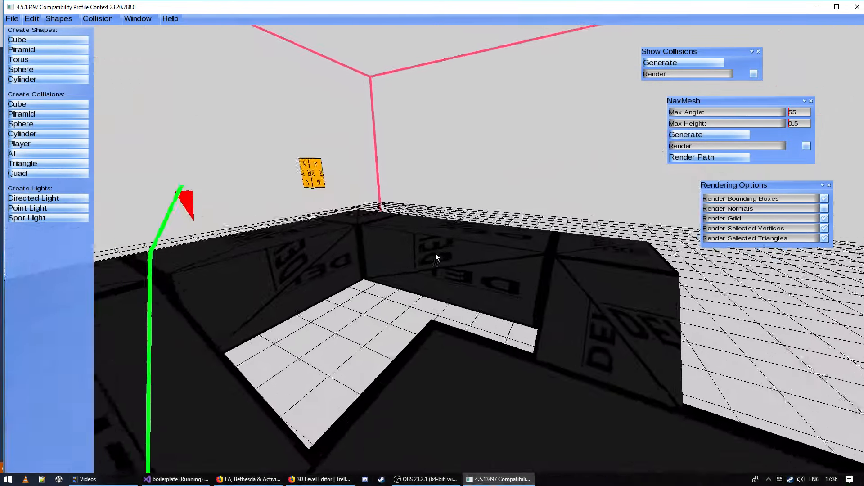
key("s")
key("w")
key("w")
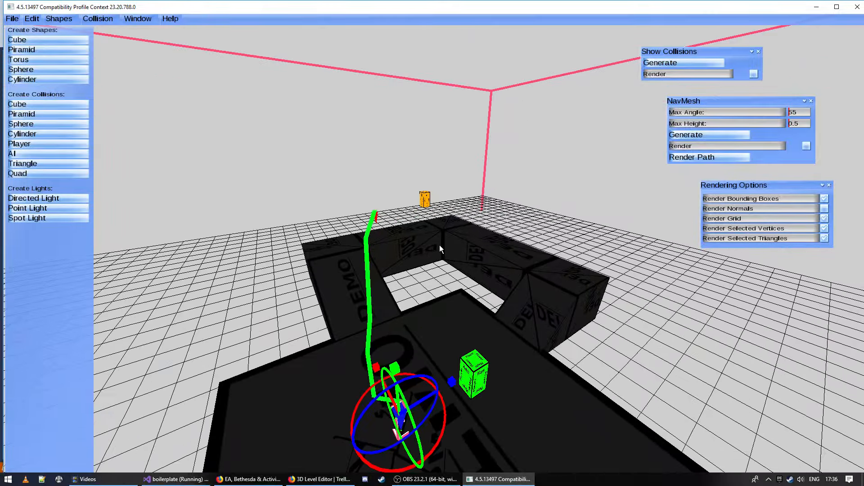
left_click(50, 208)
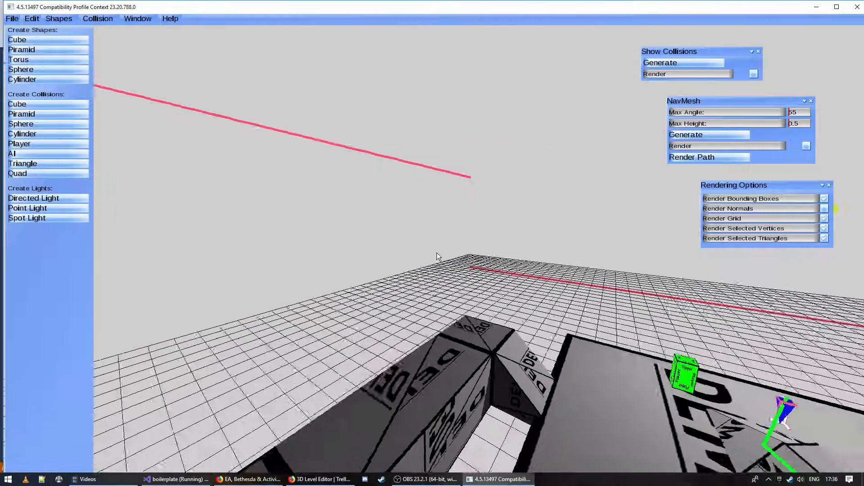
key("s")
left_click(34, 208)
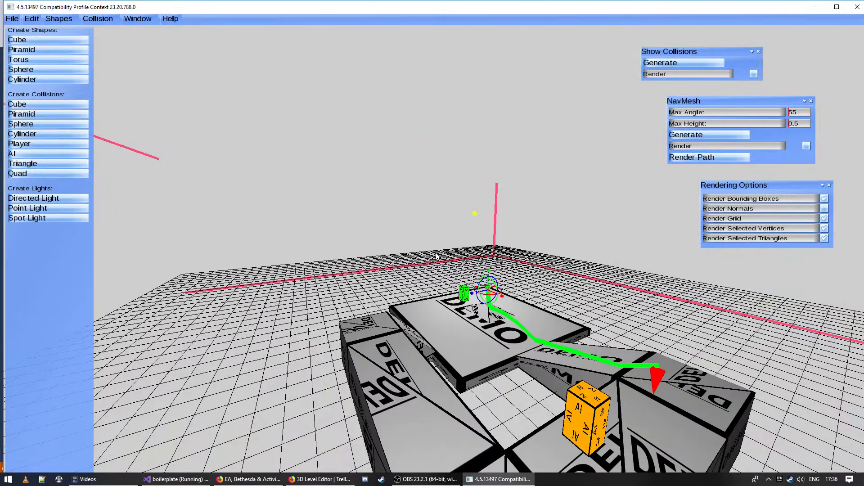
Select the point light above the slab and display its light properties in a window clear of the level.
key("s")
key("d")
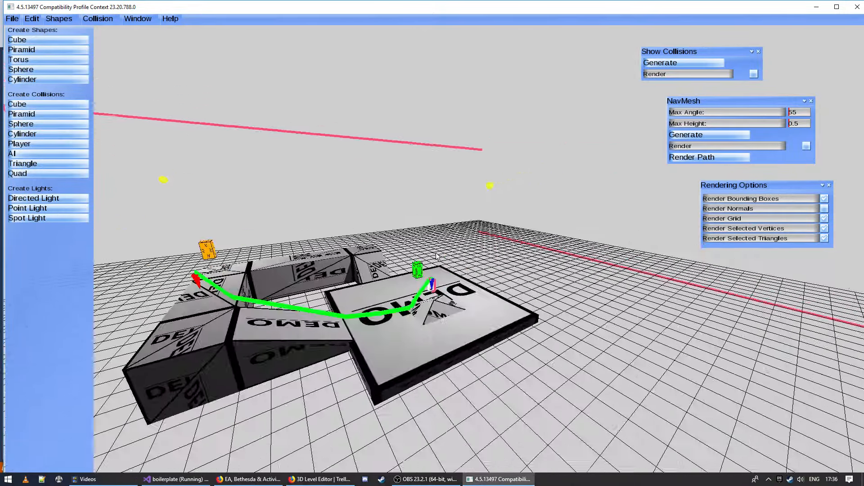
key("d")
key("w")
right_click_drag(436, 253, 440, 228)
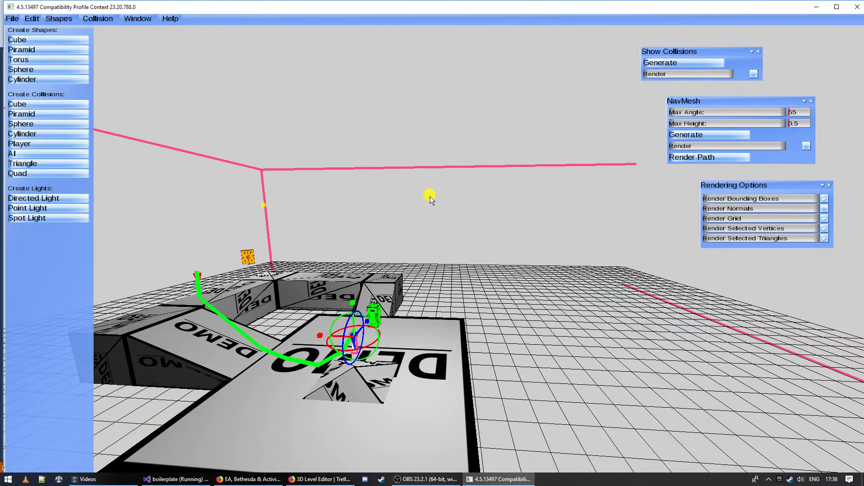
right_click_drag(431, 196, 435, 252)
key("w")
key("d")
key("s")
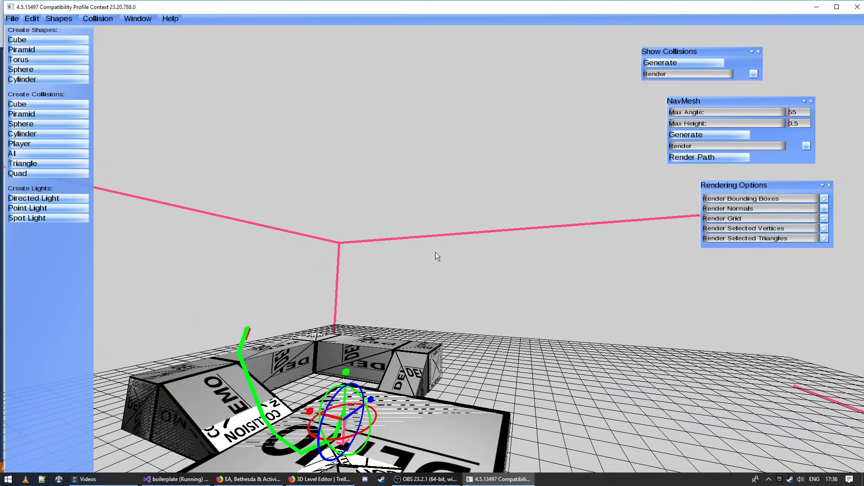
left_click(419, 237)
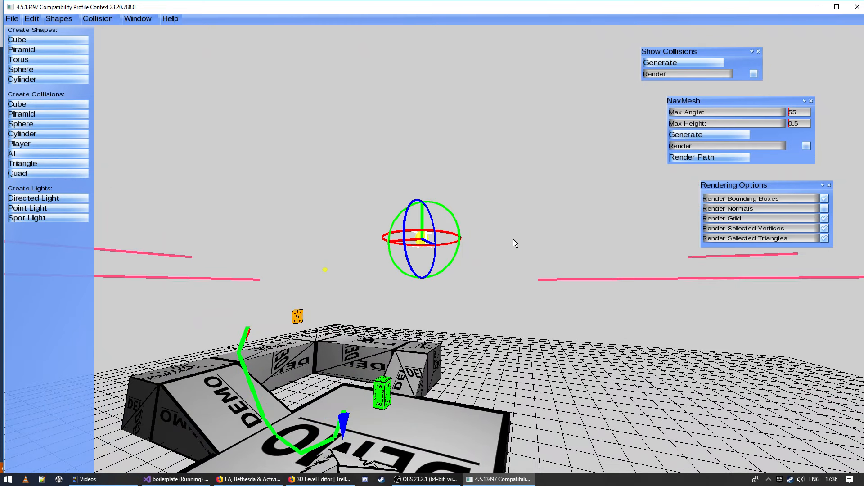
left_click(137, 19)
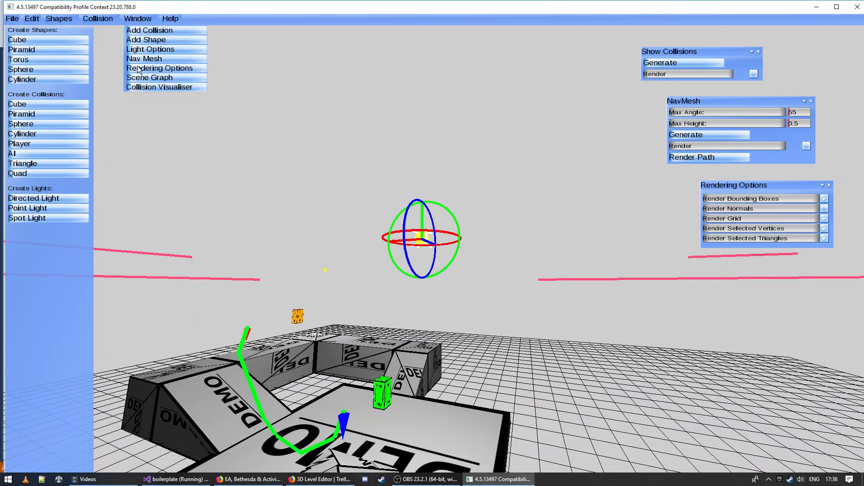
left_click(171, 50)
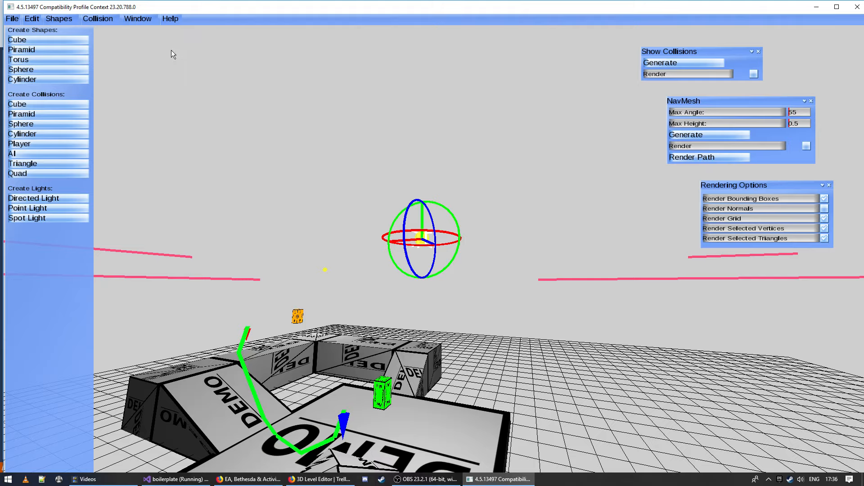
left_click(419, 236)
left_click_drag(146, 63, 649, 257)
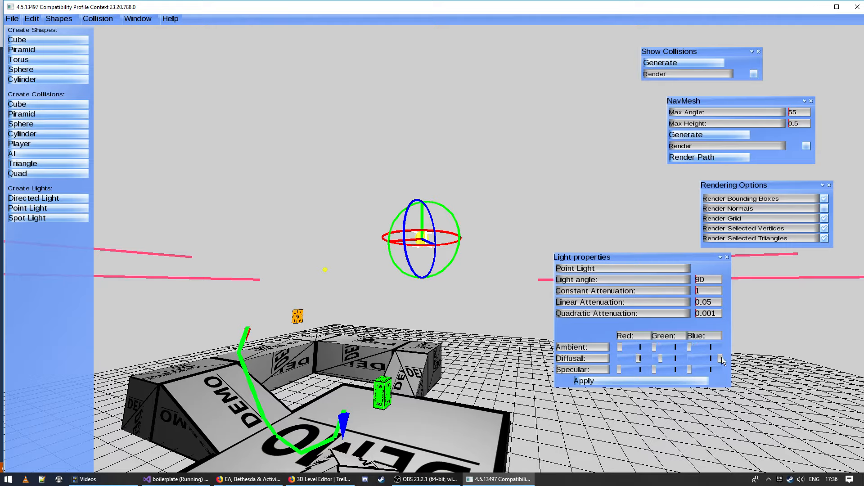
Apply a mostly red diffuse colour and a red-and-green specular colour dominated by green to the selected point light.
left_click(683, 381)
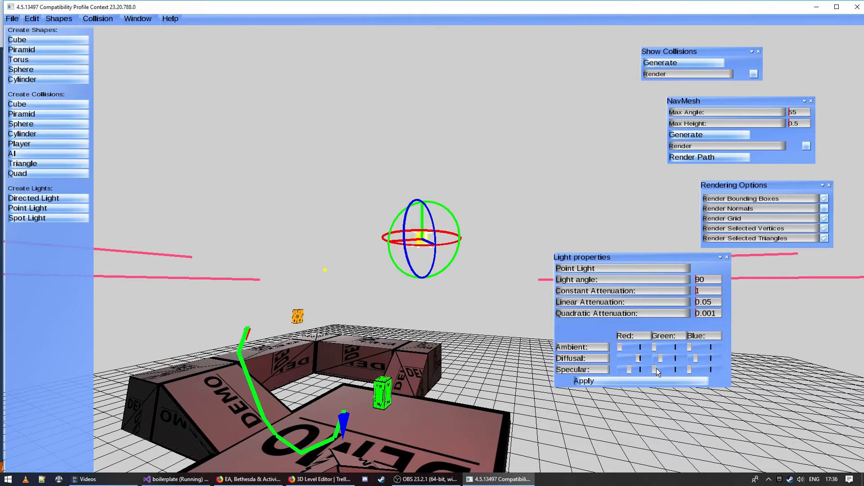
left_click_drag(656, 369, 671, 369)
left_click(676, 382)
Recolour the other point light with zero ambient, a strong green diffuse mixed with some red, and full green specular.
right_click_drag(436, 252, 433, 241)
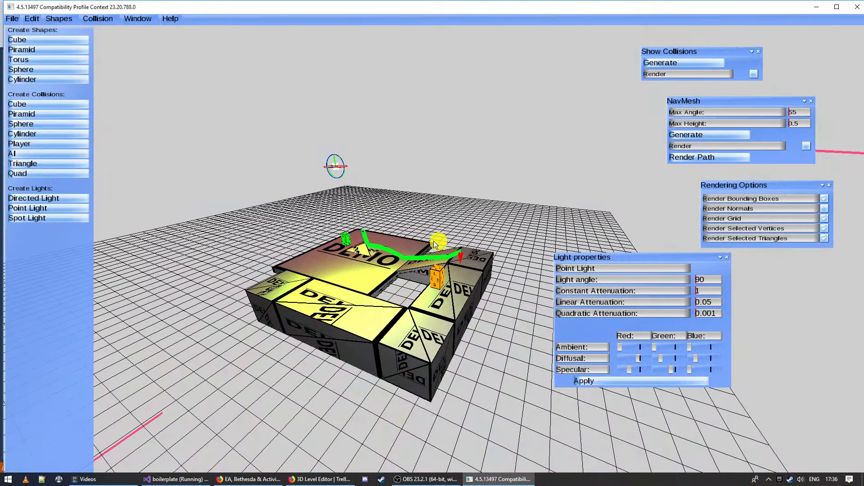
left_click(434, 241)
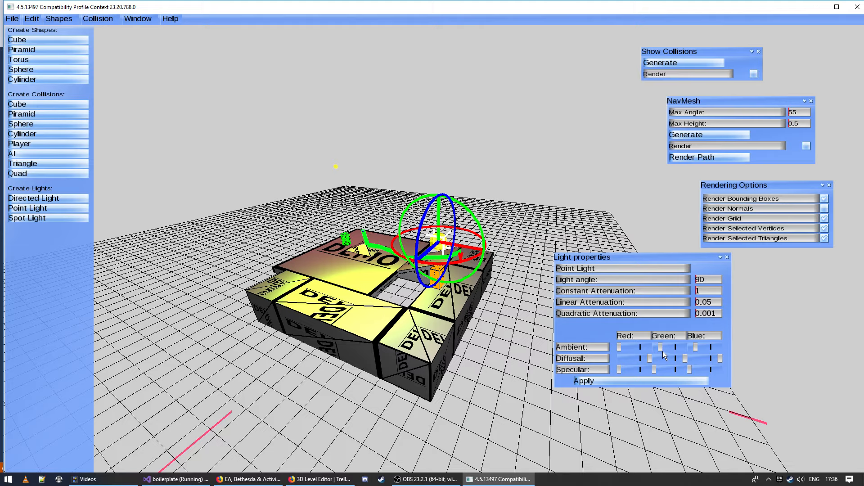
left_click_drag(662, 347, 654, 348)
left_click_drag(651, 358, 633, 359)
left_click_drag(655, 370, 674, 370)
left_click(646, 380)
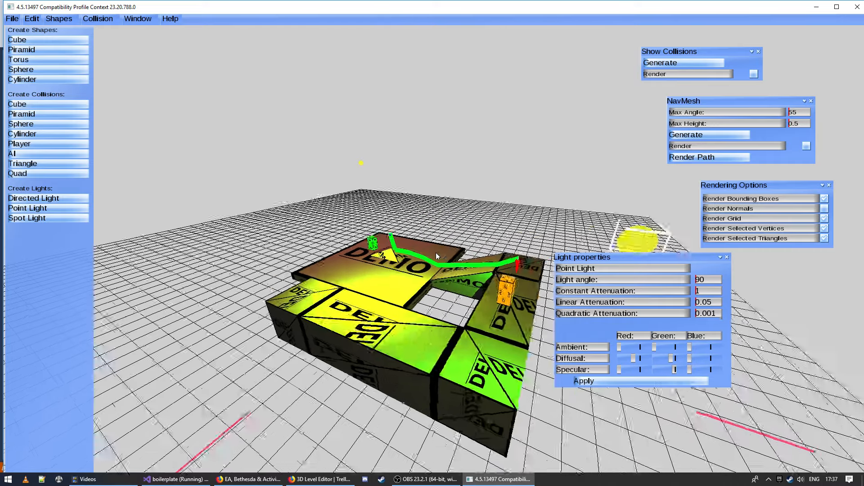
Play-test the coloured lighting by walking the player across the slab and around the raised path, then end the test.
key("w")
key("p")
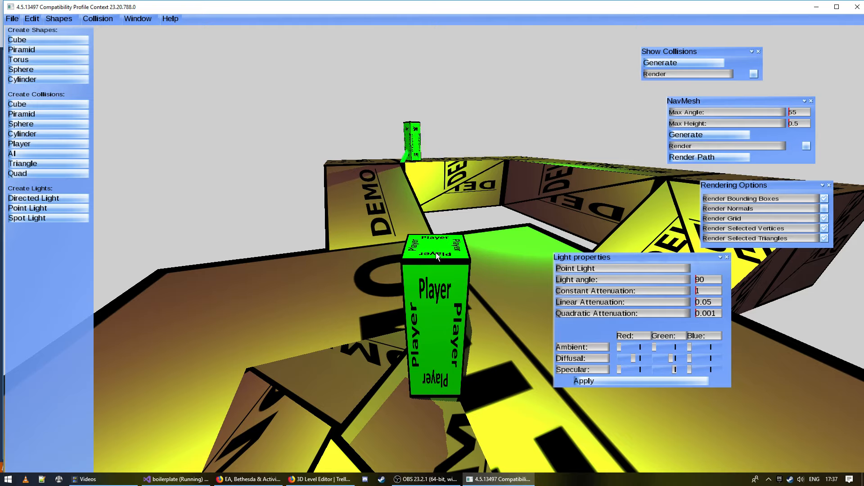
key("d")
key("a")
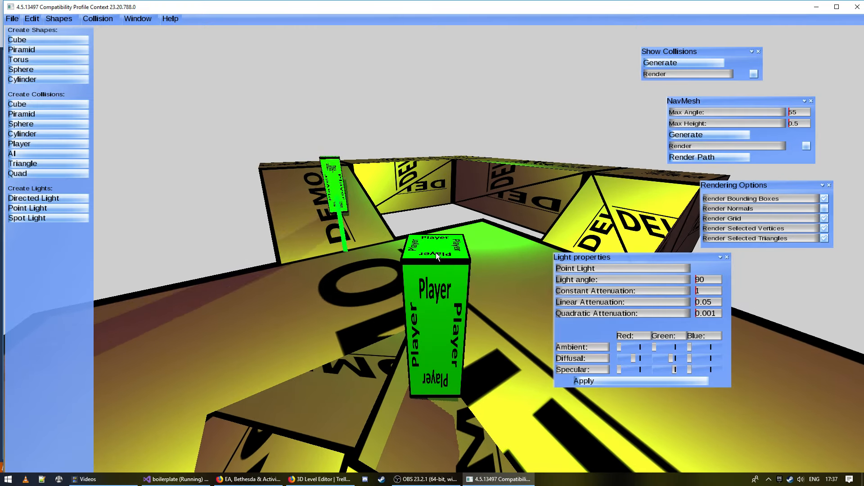
key("a")
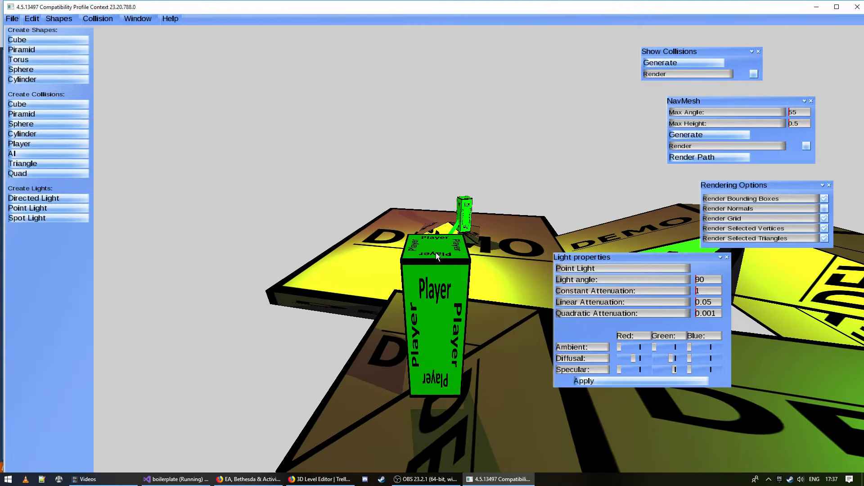
key("a")
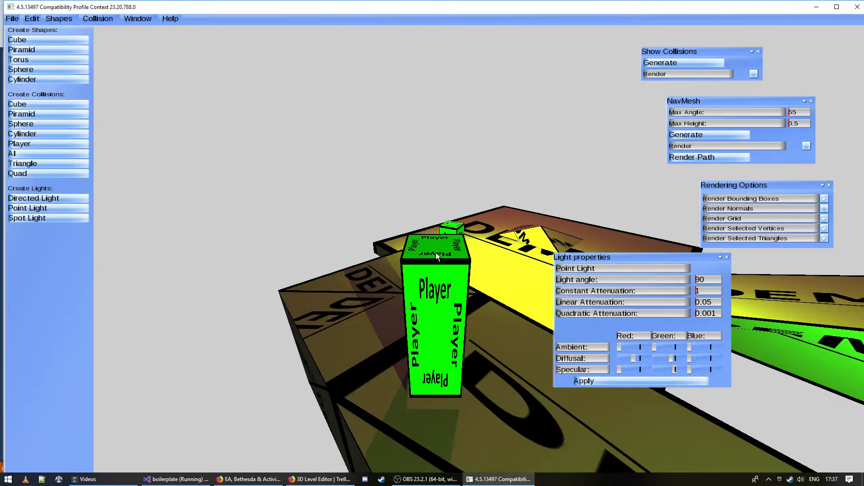
key("a")
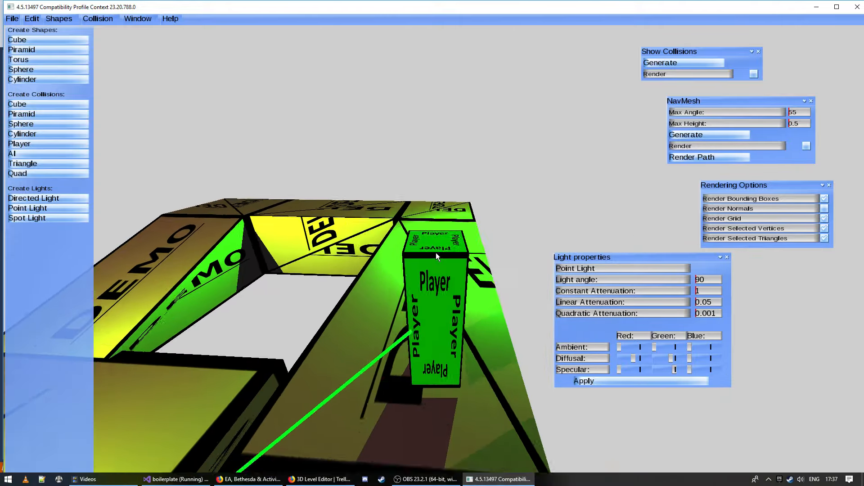
key("w")
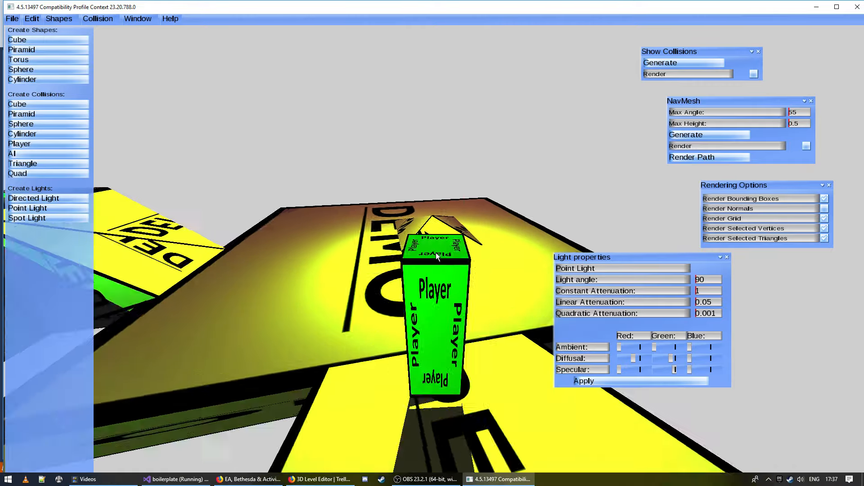
key("a")
key("a")
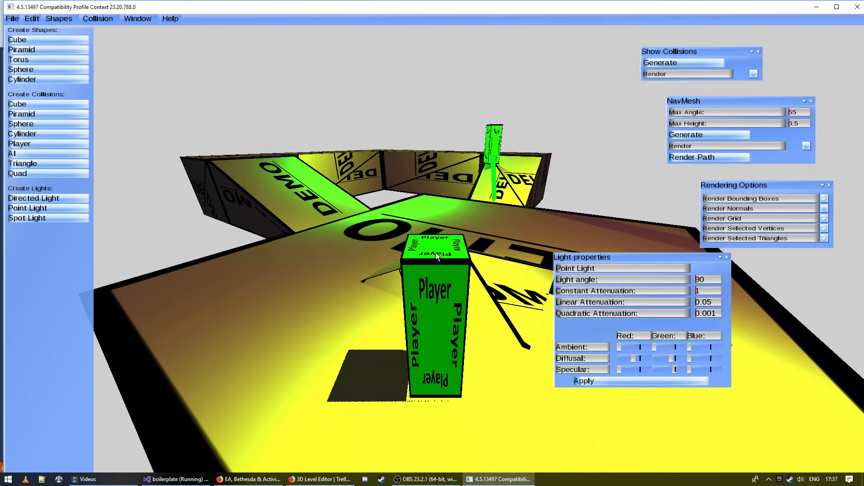
key("Escape")
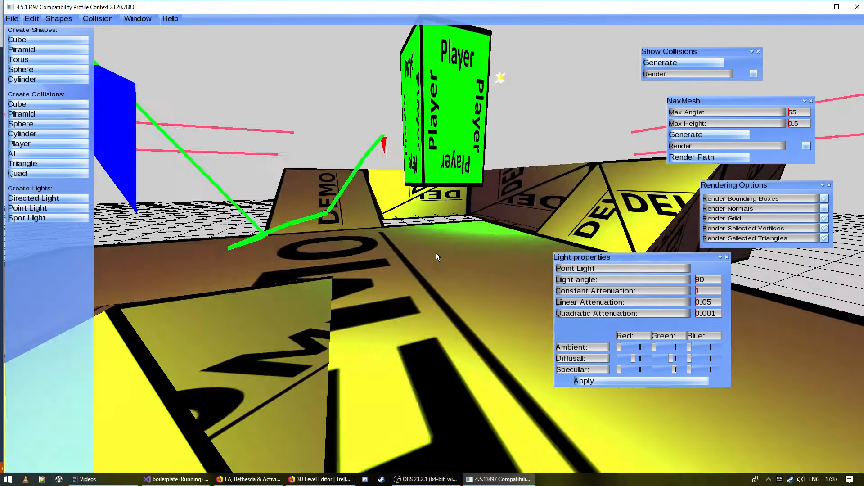
Save the level over the existing my_level.plf file in the saves folder.
key("s")
key("w")
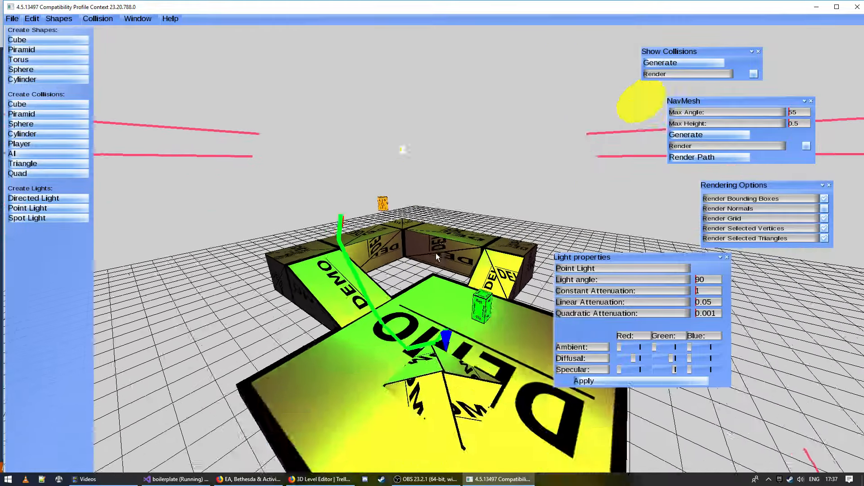
key("ctrl+s")
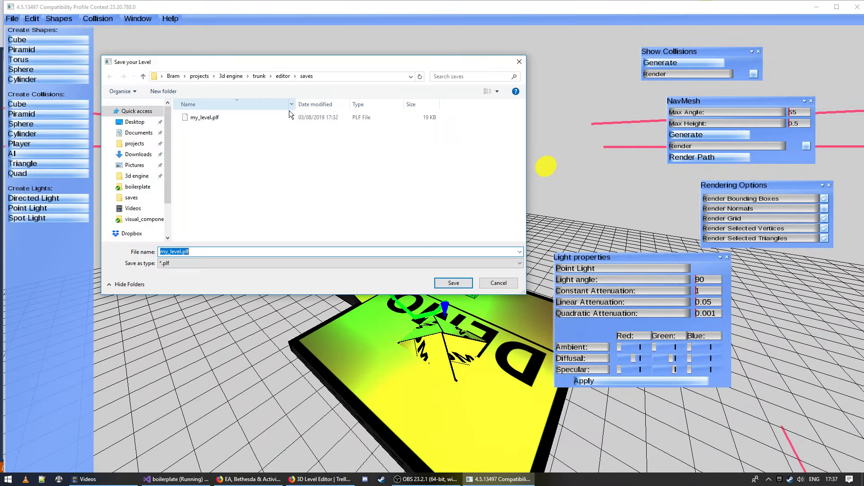
double_click(309, 118)
left_click(453, 240)
Examine the coloured lighting on the slab, pyramid, ramps and raised path from several angles and distances.
key("s")
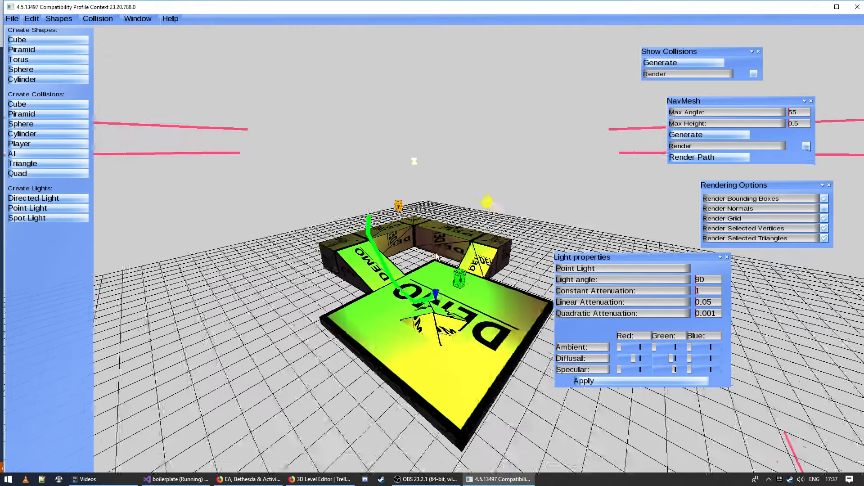
key("d")
key("w")
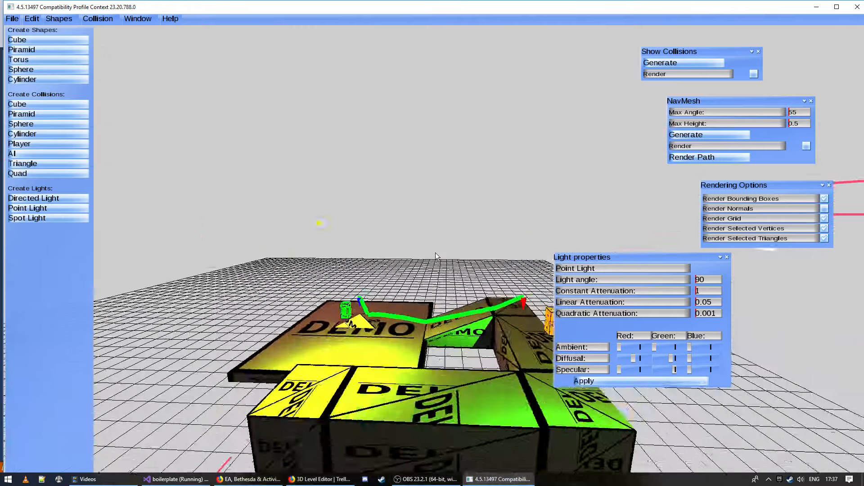
key("s")
key("d")
key("w")
key("s")
key("r")
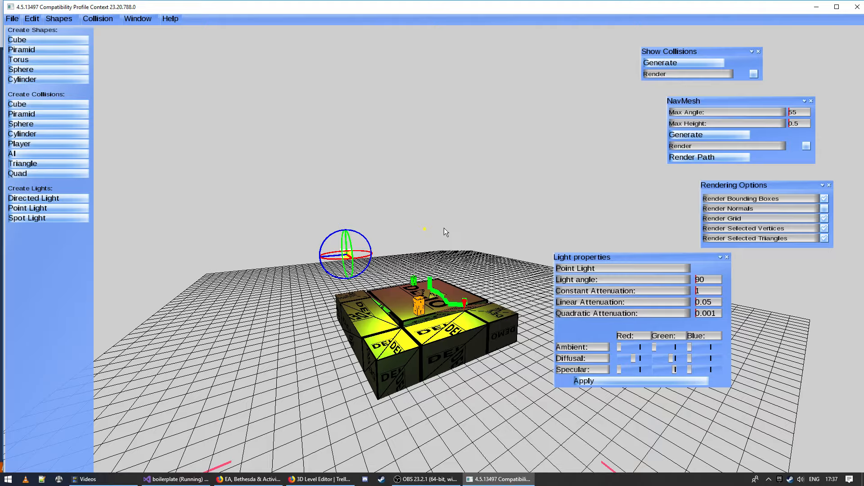
key("w")
right_click_drag(444, 227, 435, 256)
key("w")
key("s")
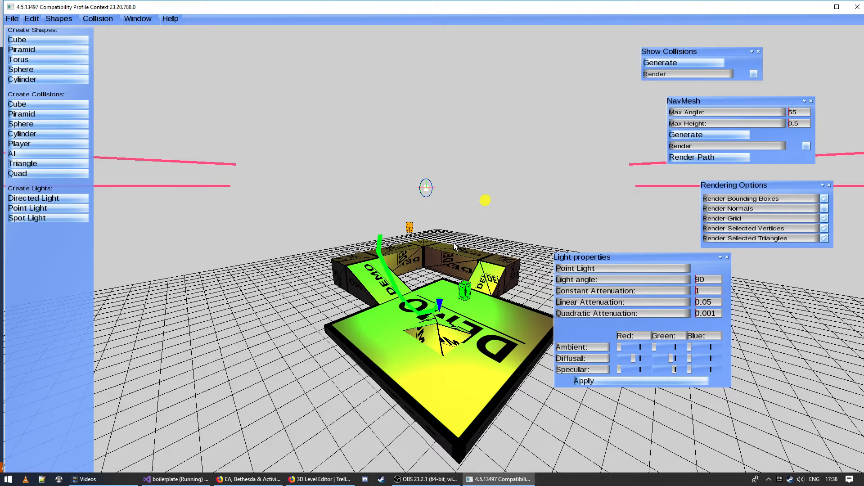
Close the Light properties and Rendering Options windows.
left_click(728, 258)
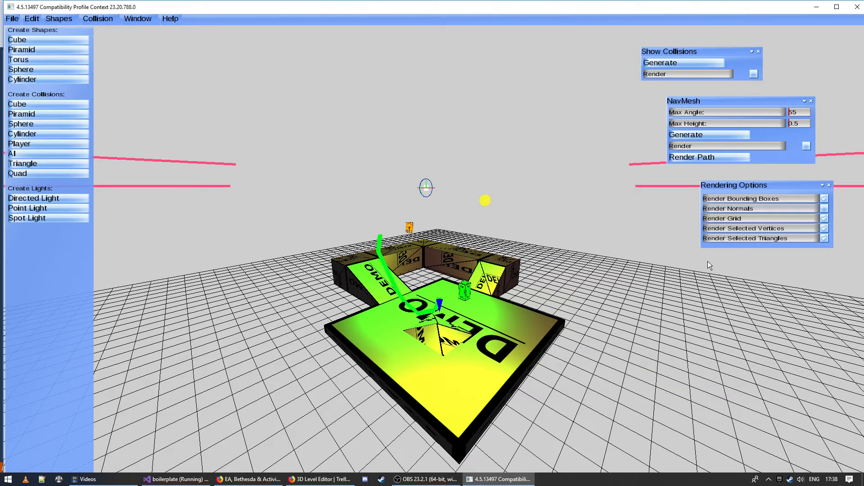
left_click(829, 185)
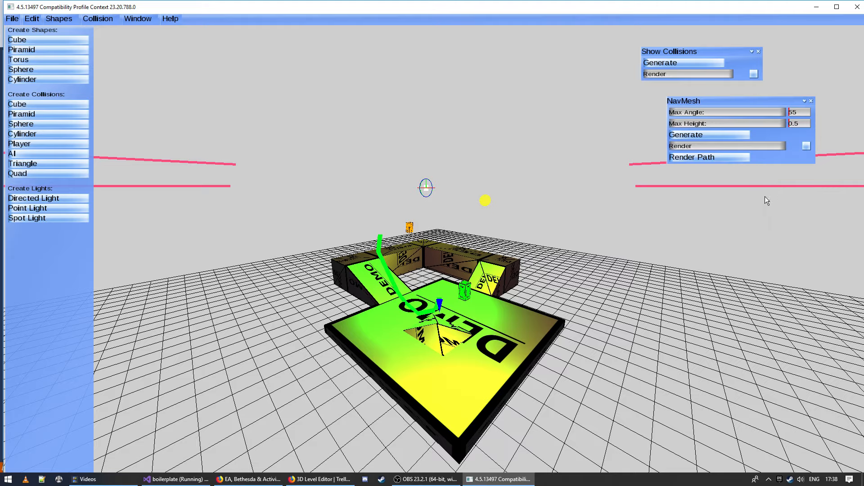